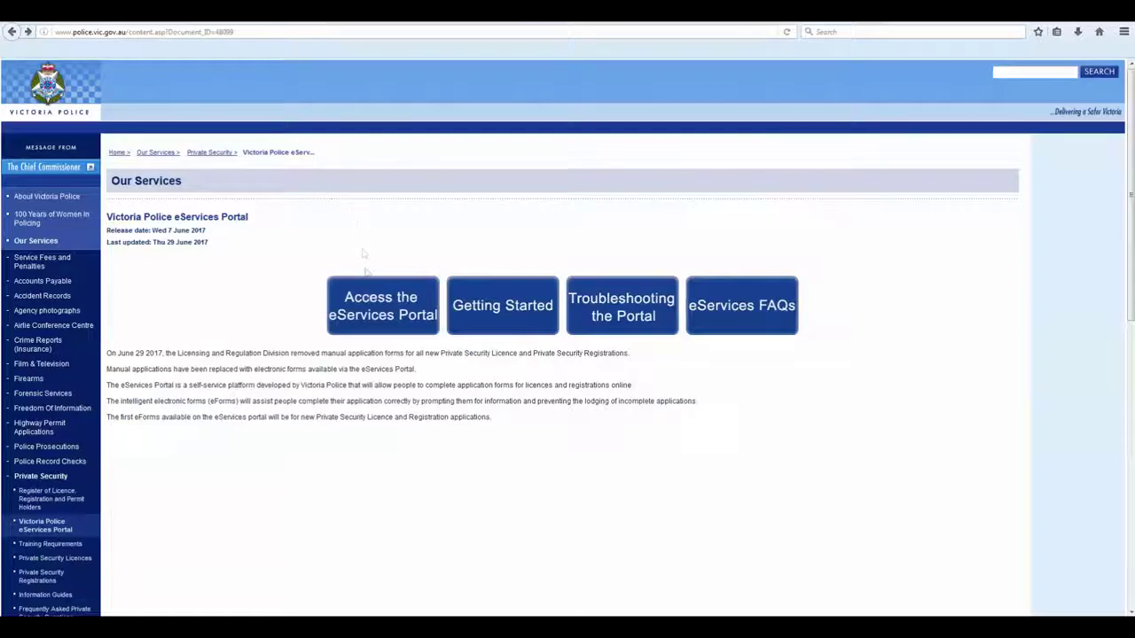
Go from the eServices Portal login page to REGISTER NOW! to start a new account
click(367, 306)
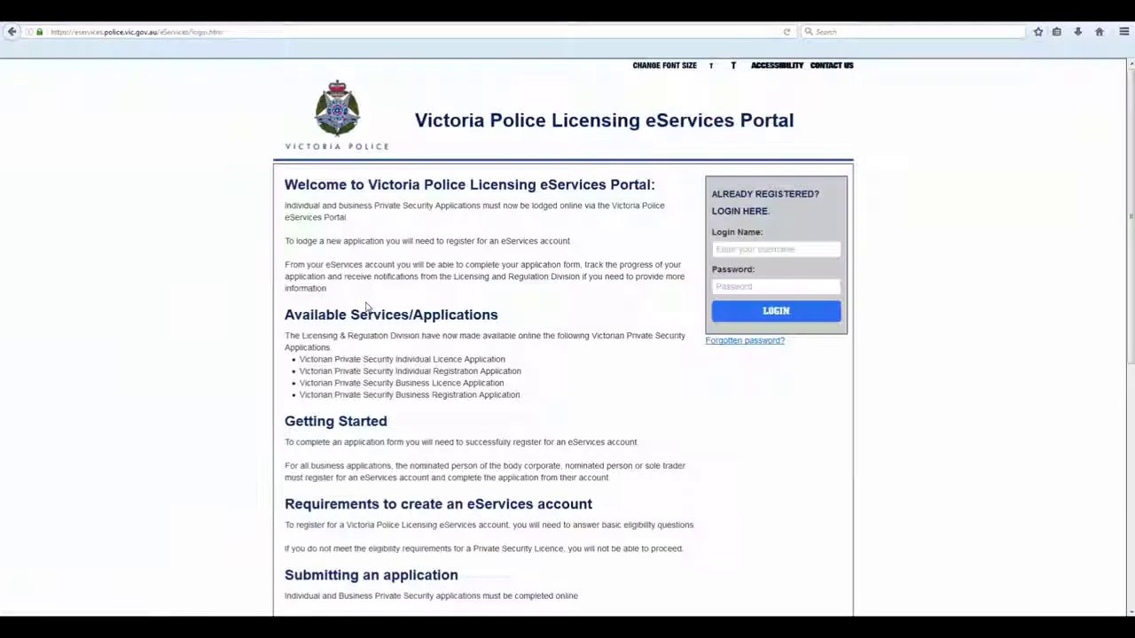
scroll(363, 305, down, 5)
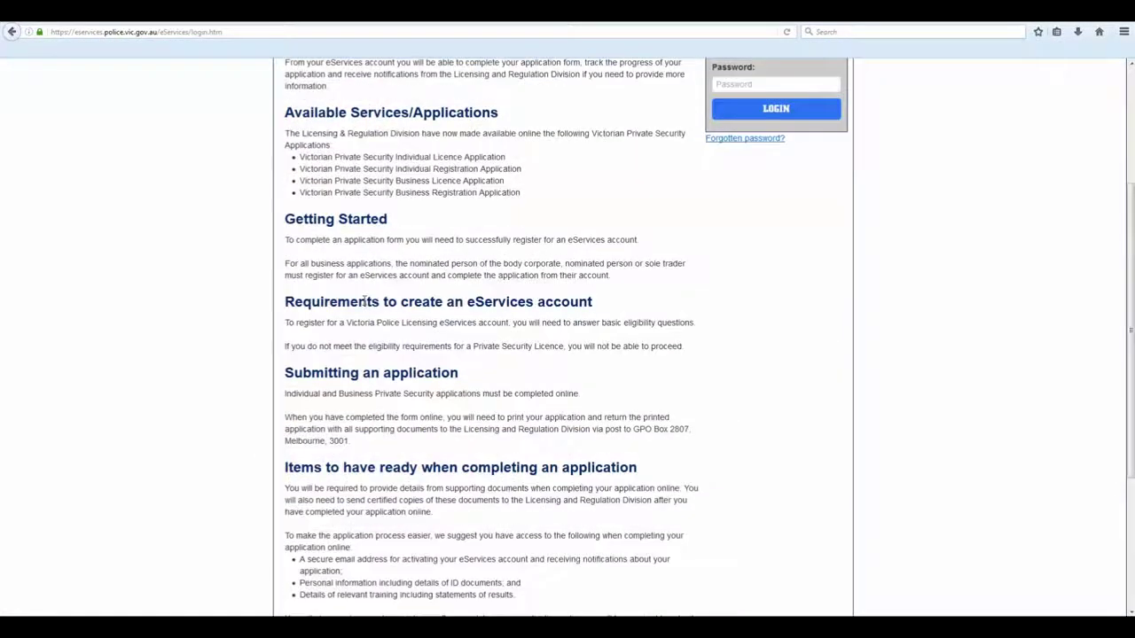
click(620, 468)
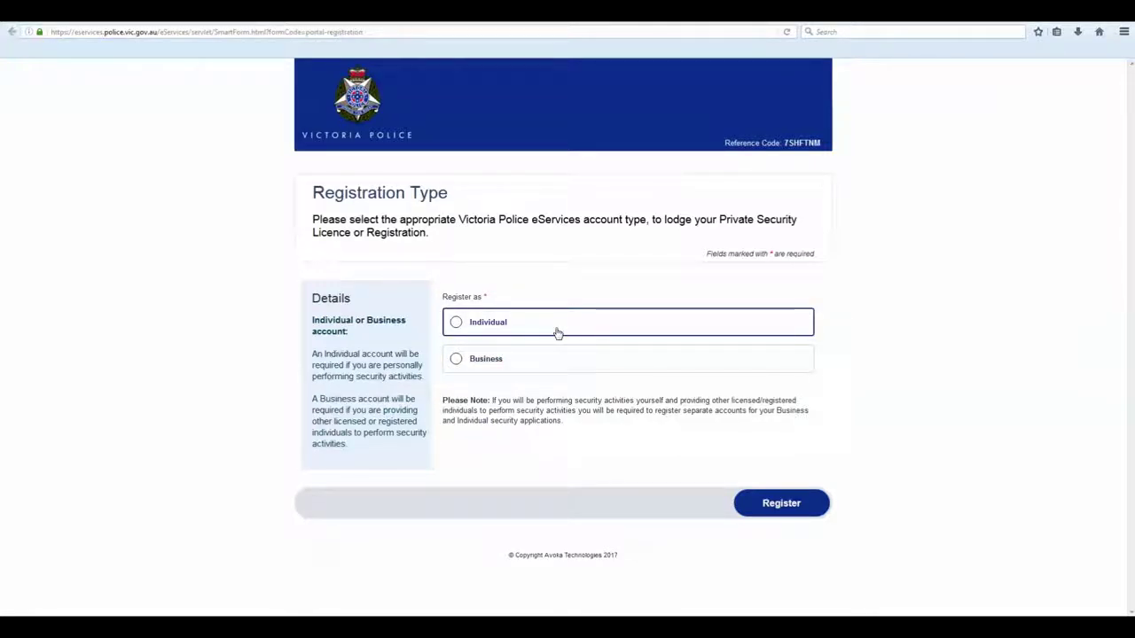
Register as an Individual and proceed to the Private Security eligibility questions
click(557, 333)
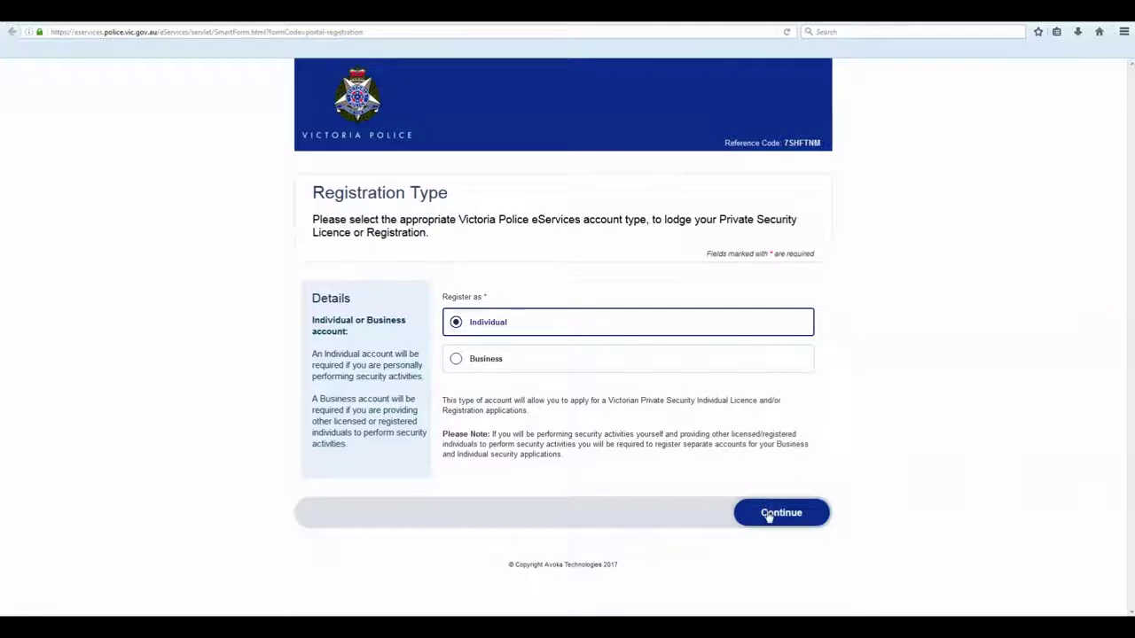
click(768, 515)
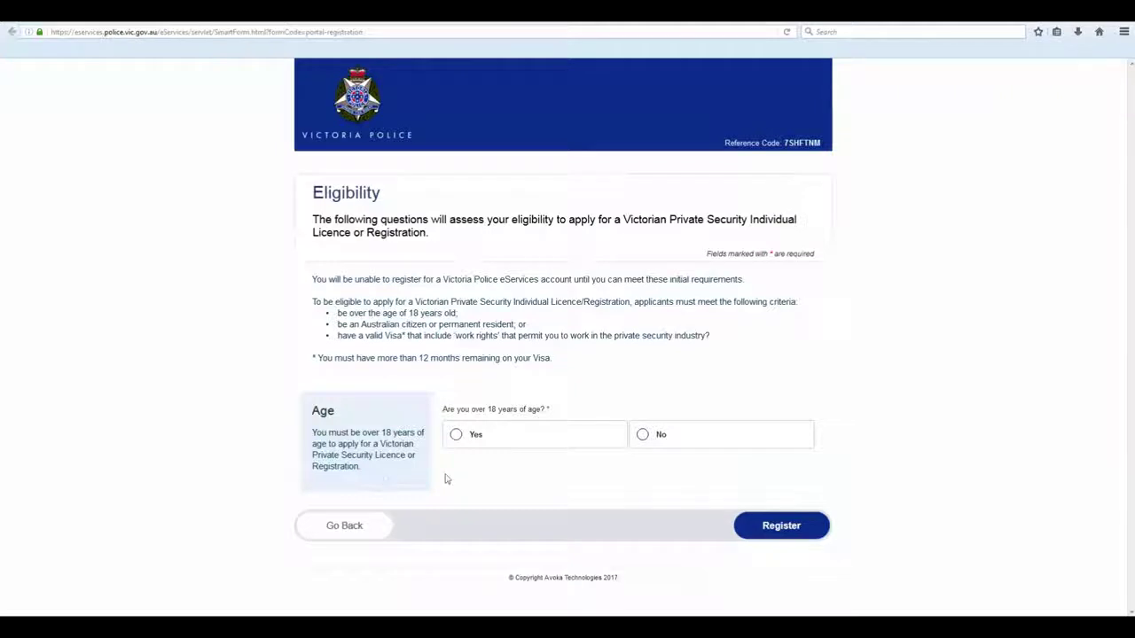
Answer Yes to over 18, No to Mutual Recognition and citizenship, Yes to work rights and visa
click(565, 436)
scroll(566, 439, down, 5)
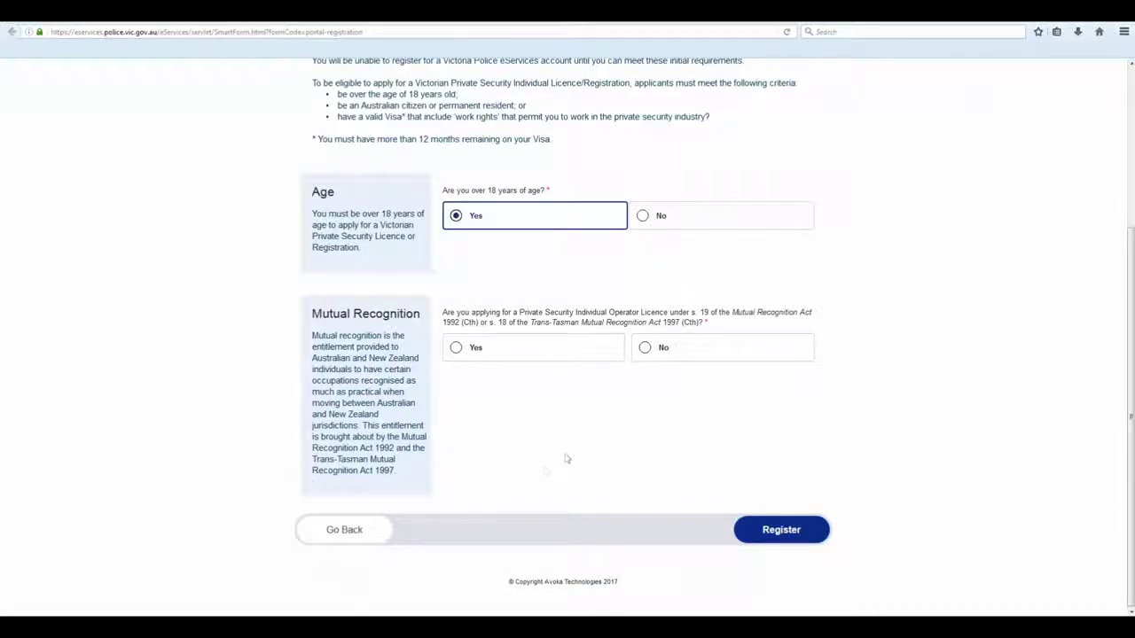
click(684, 352)
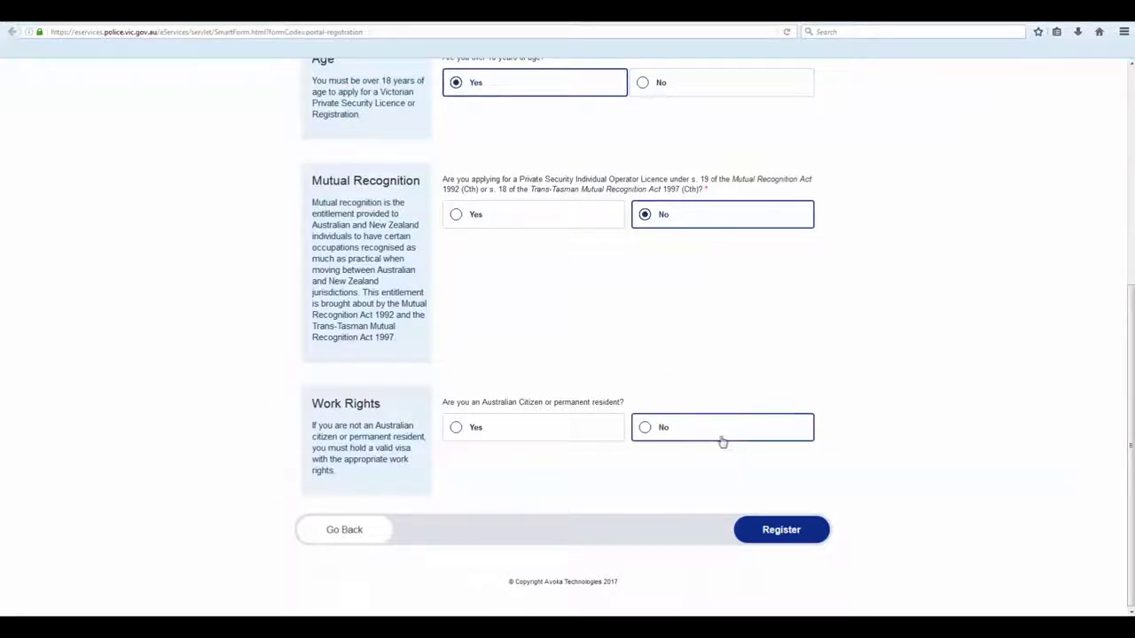
click(680, 433)
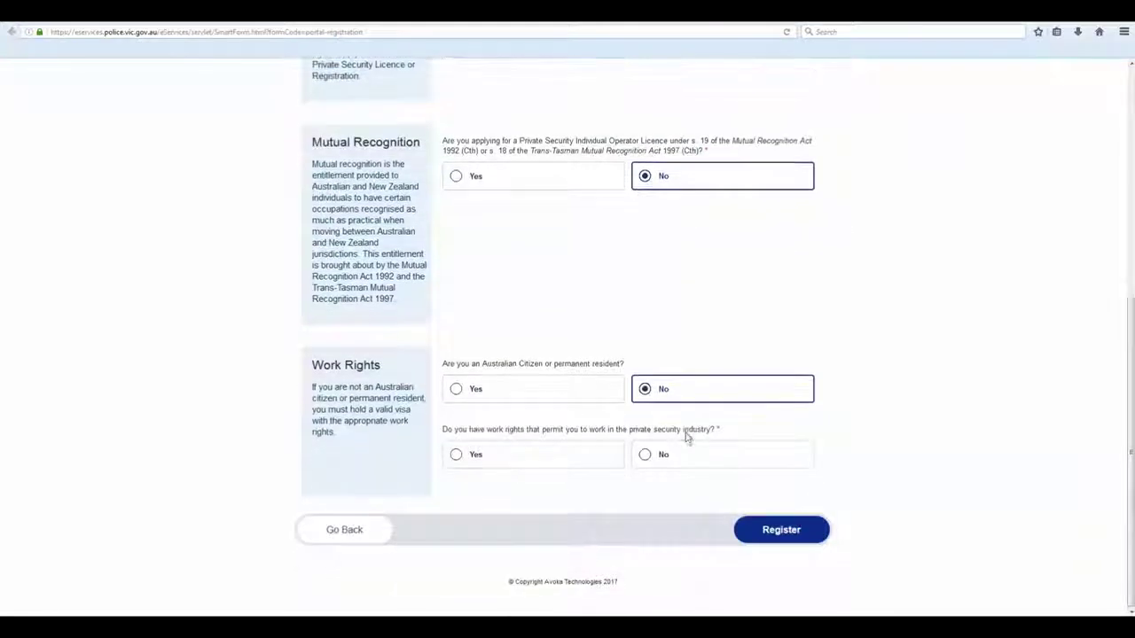
click(597, 454)
click(600, 455)
click(760, 532)
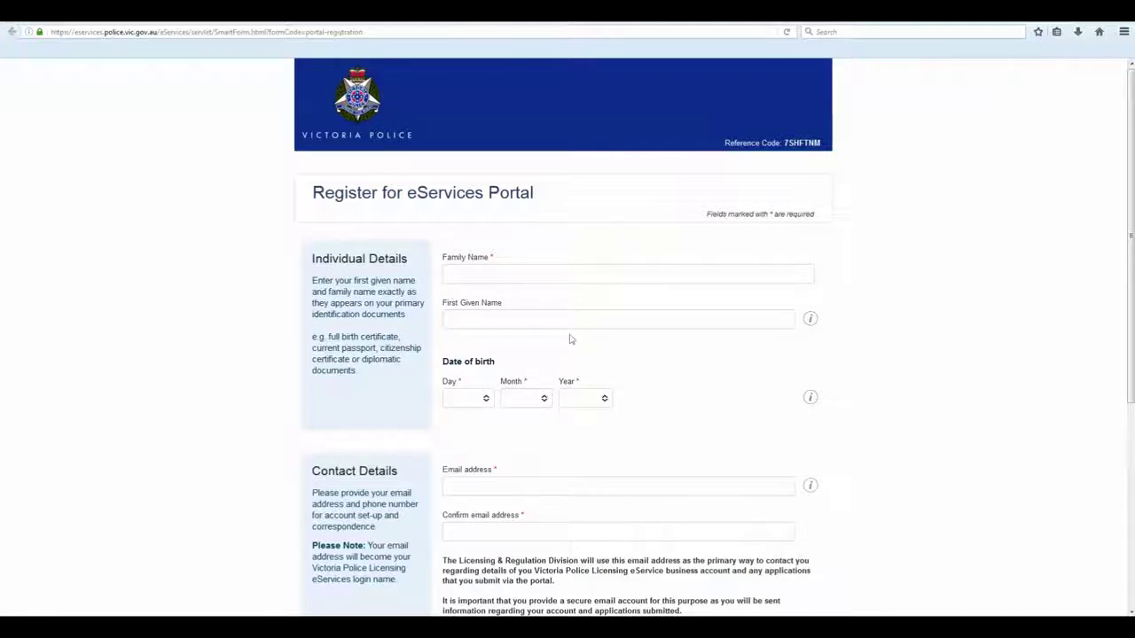
Enter the applicant's family name and first given name
click(810, 319)
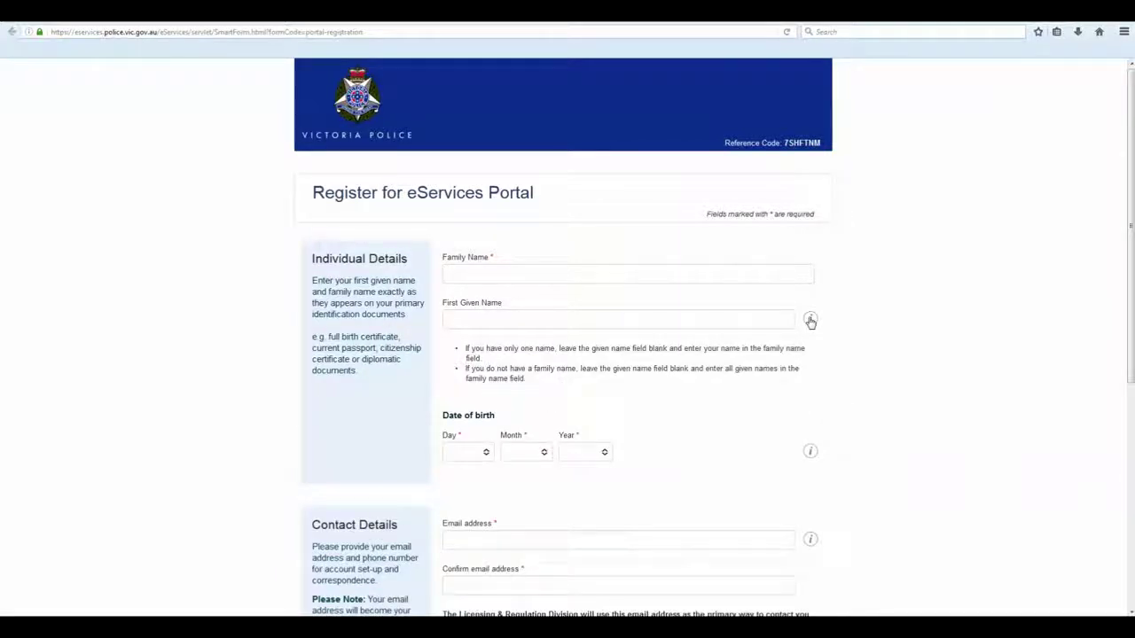
click(810, 319)
click(516, 266)
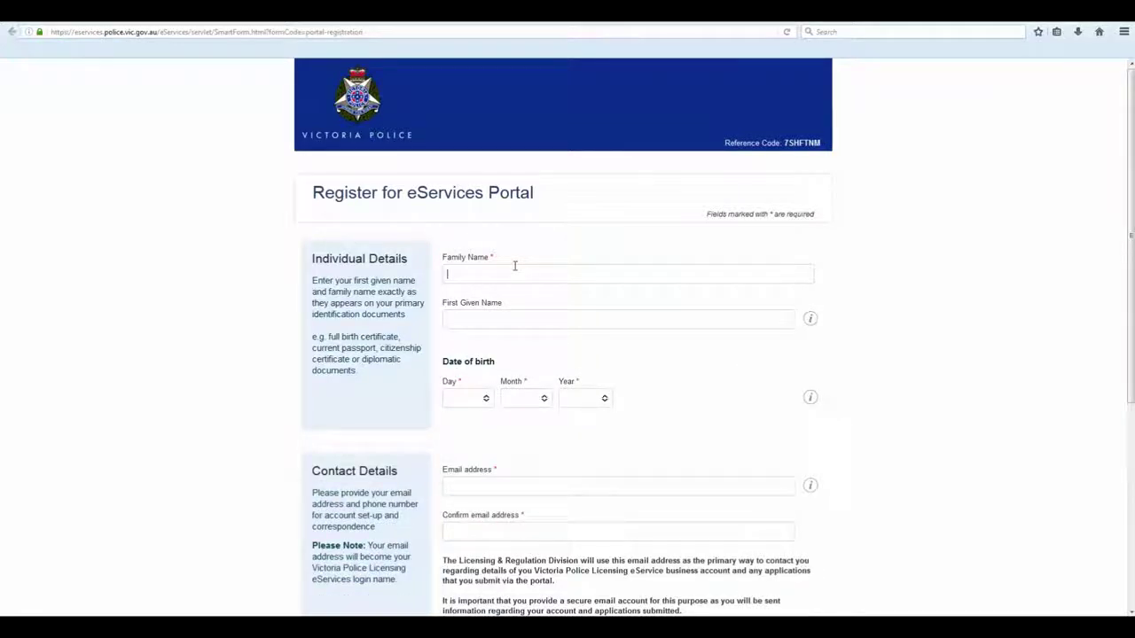
text(Citizen)
key(Tab)
text(Joe)
click(486, 399)
click(470, 431)
click(530, 401)
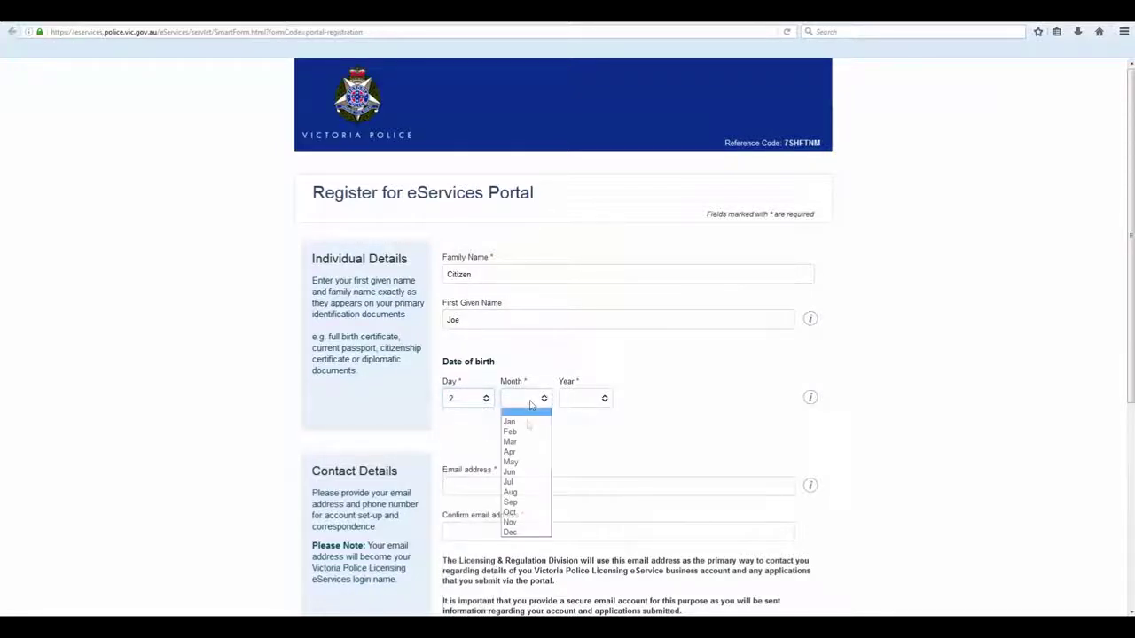
click(522, 462)
click(601, 398)
scroll(585, 497, down, 10)
click(572, 481)
Enter and confirm the email address, add the mobile number, and request an activation code
click(540, 484)
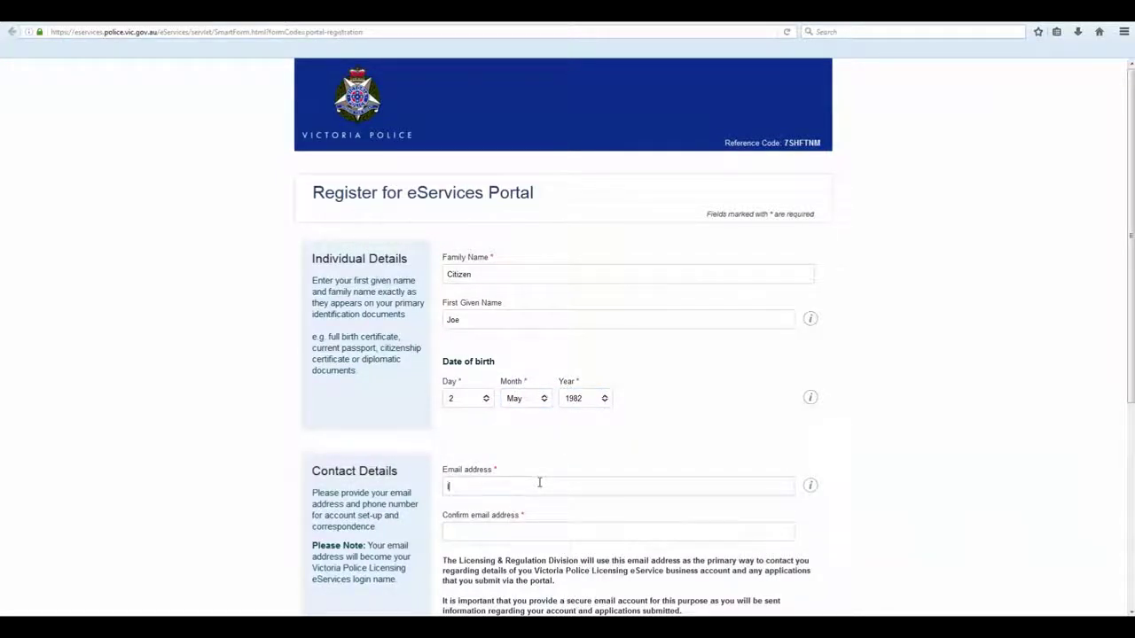
drag(610, 492, 403, 484)
key(ctrl+c)
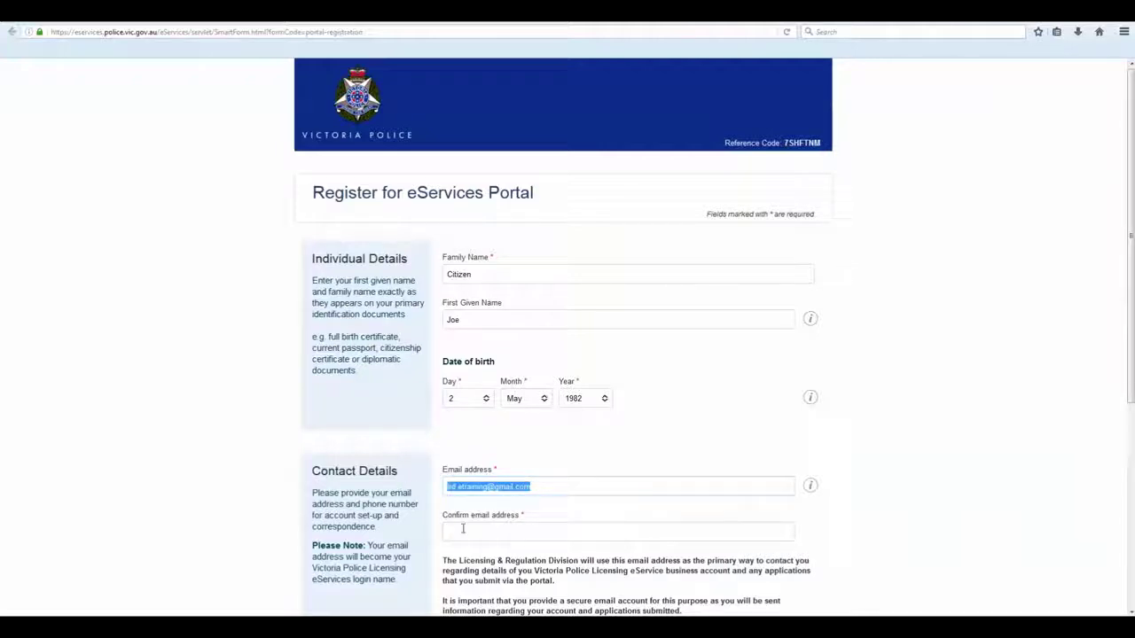
click(461, 529)
key(ctrl+v)
scroll(608, 517, down, 4)
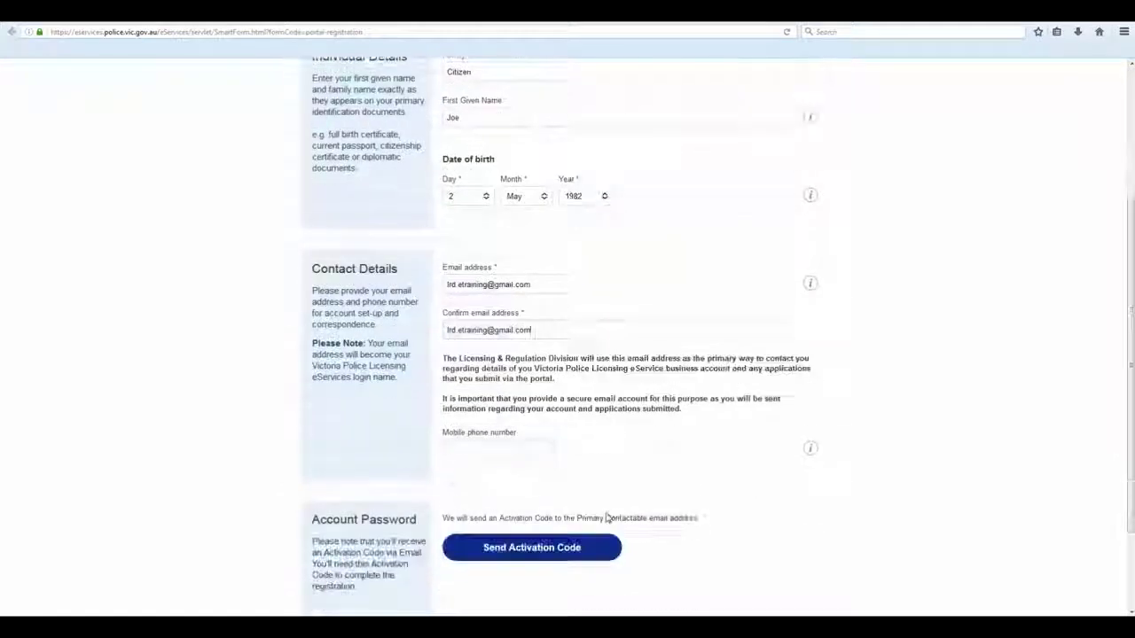
text(0404)
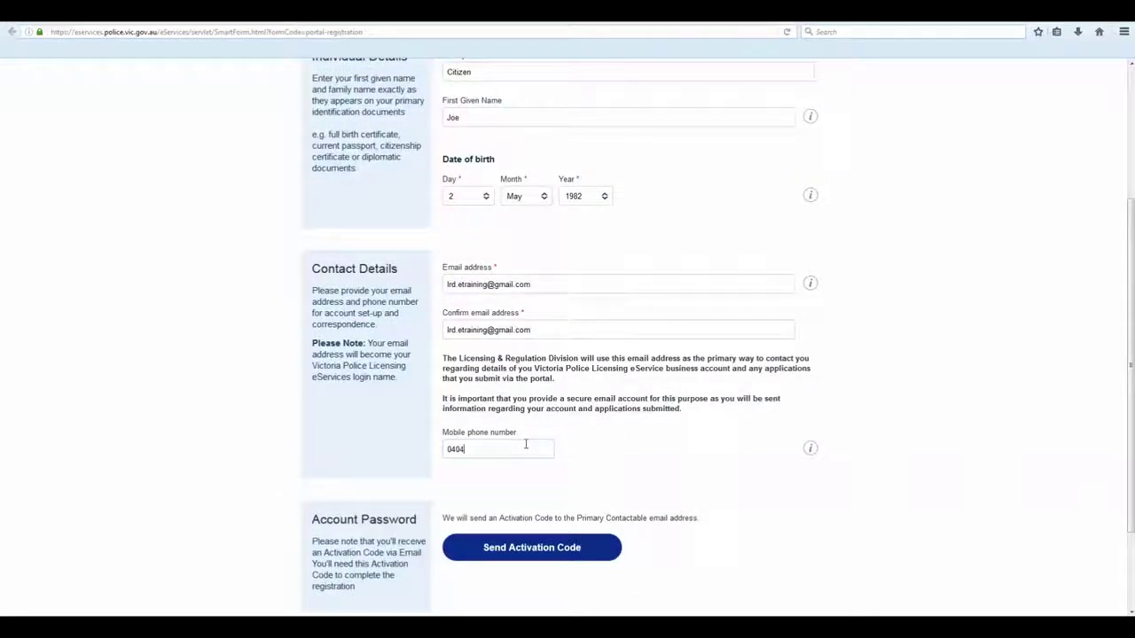
text(000000)
click(544, 547)
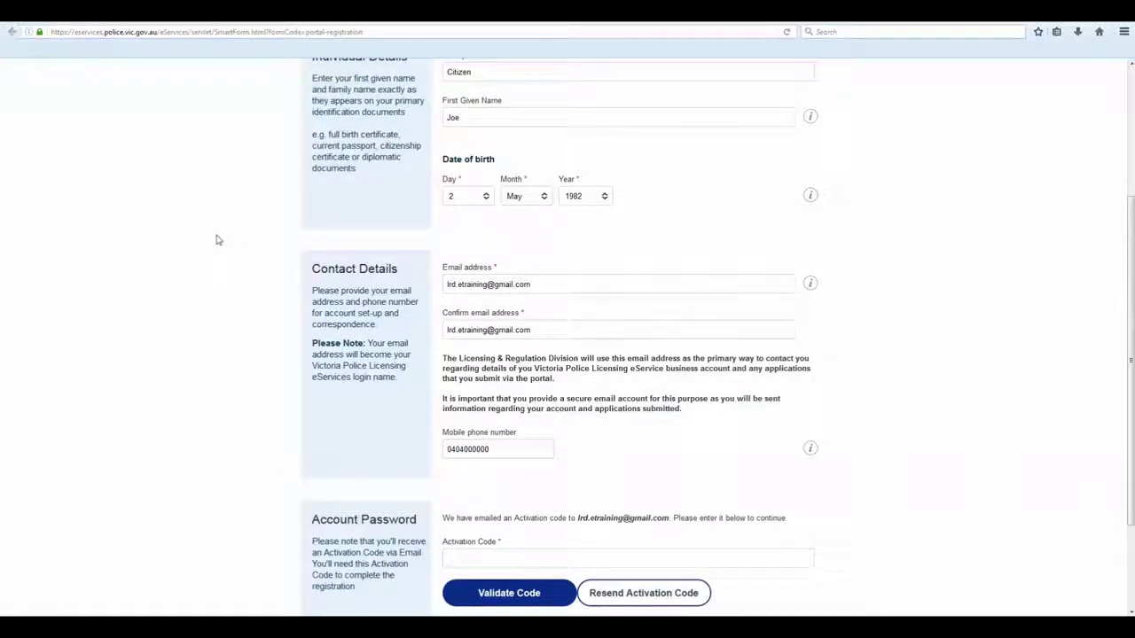
scroll(216, 240, down, 3)
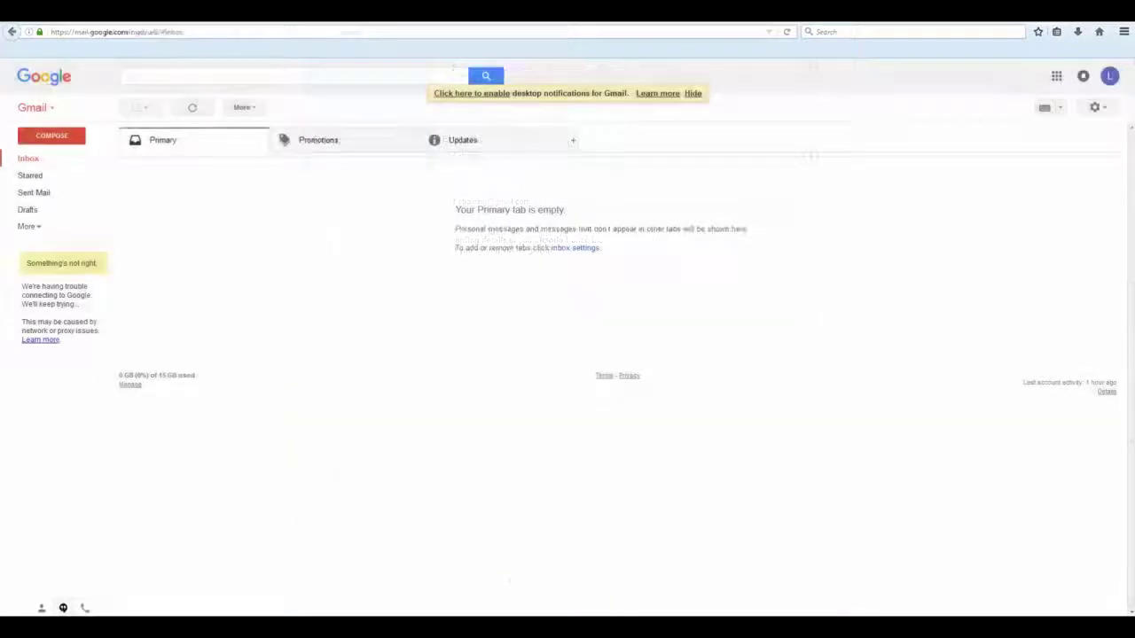
Refresh Gmail, open the activation email, and paste its code into the Activation Code field
click(29, 161)
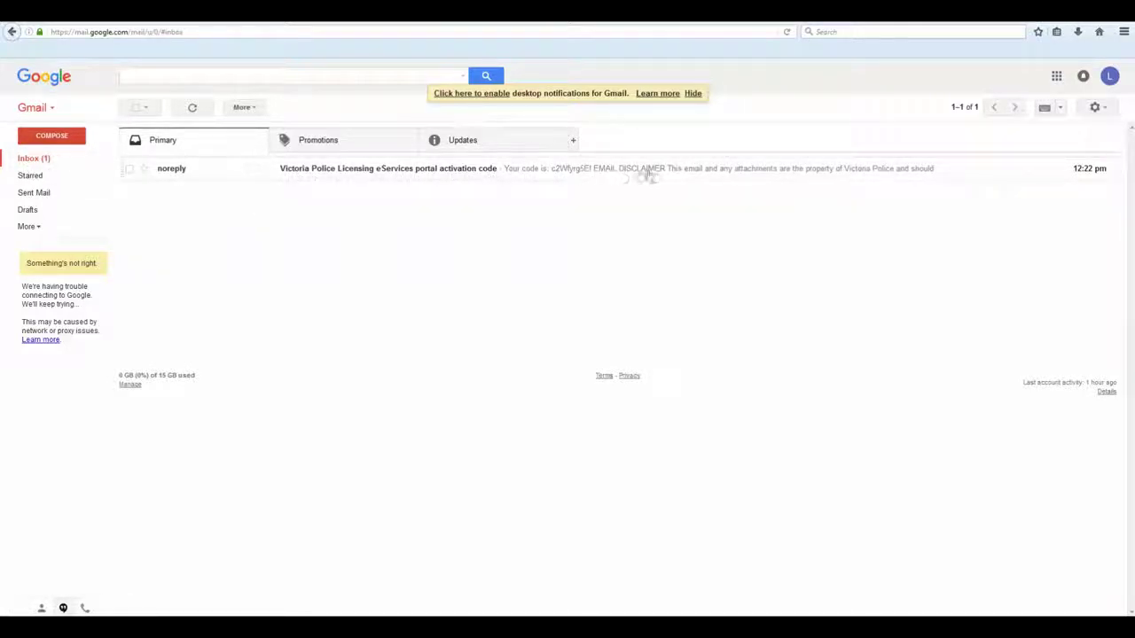
click(336, 175)
drag(197, 190, 239, 192)
right_click(240, 192)
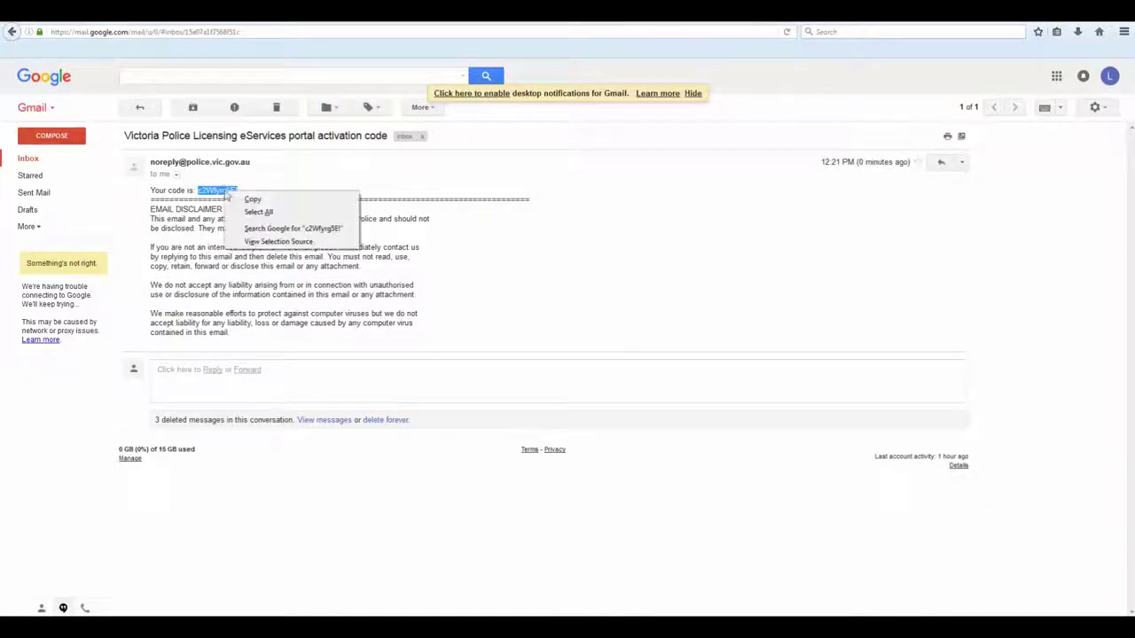
click(253, 198)
key(ctrl+Tab)
click(507, 432)
right_click(507, 434)
click(536, 485)
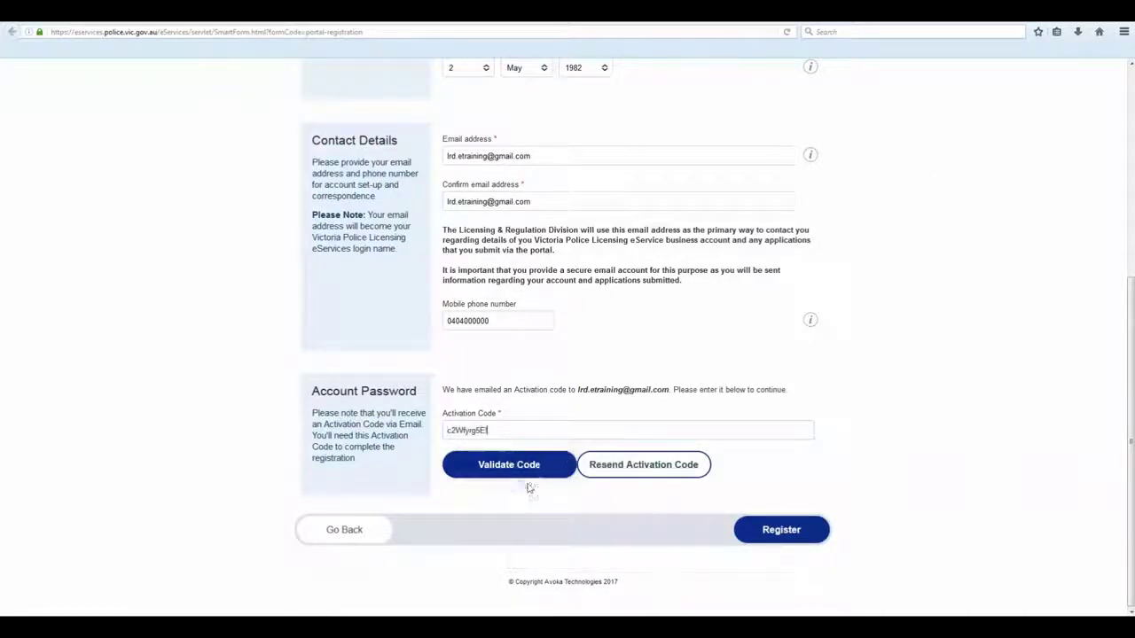
Validate the activation code, set and confirm the account password, and submit the registration
click(516, 467)
click(473, 421)
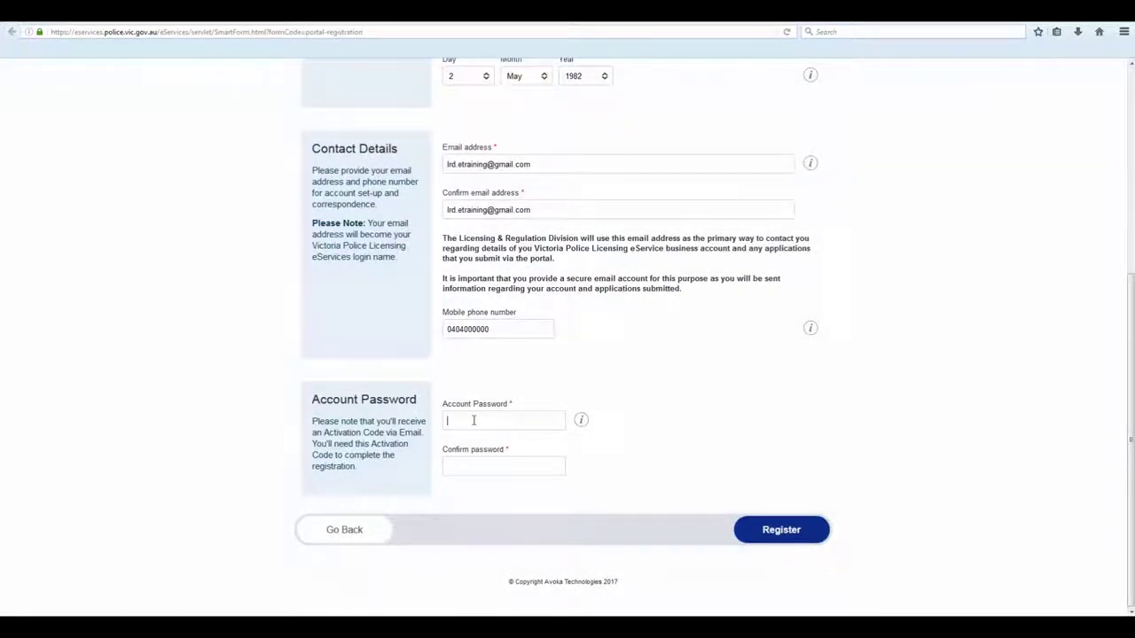
click(581, 420)
click(471, 420)
text(••••••••)
click(504, 551)
text(••••••)
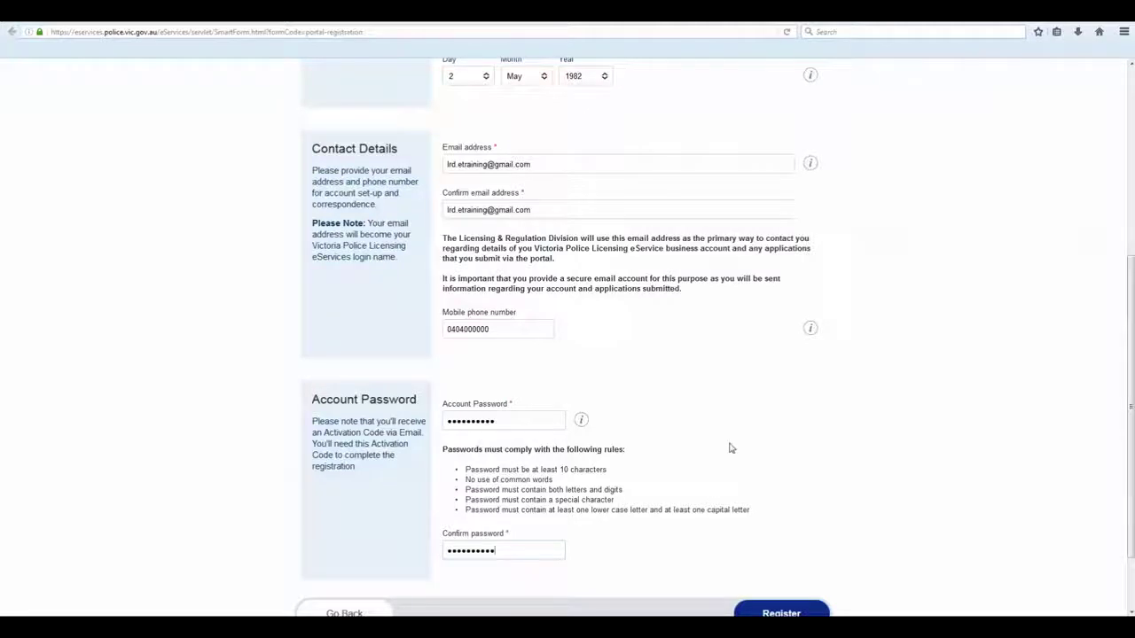
scroll(729, 447, down, 2)
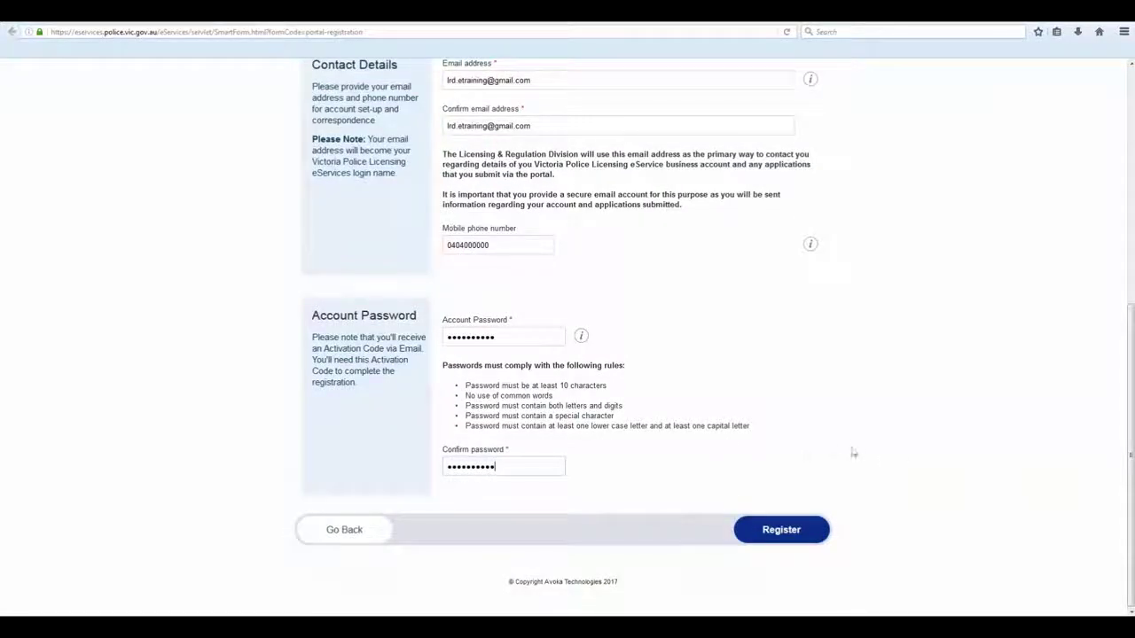
click(777, 536)
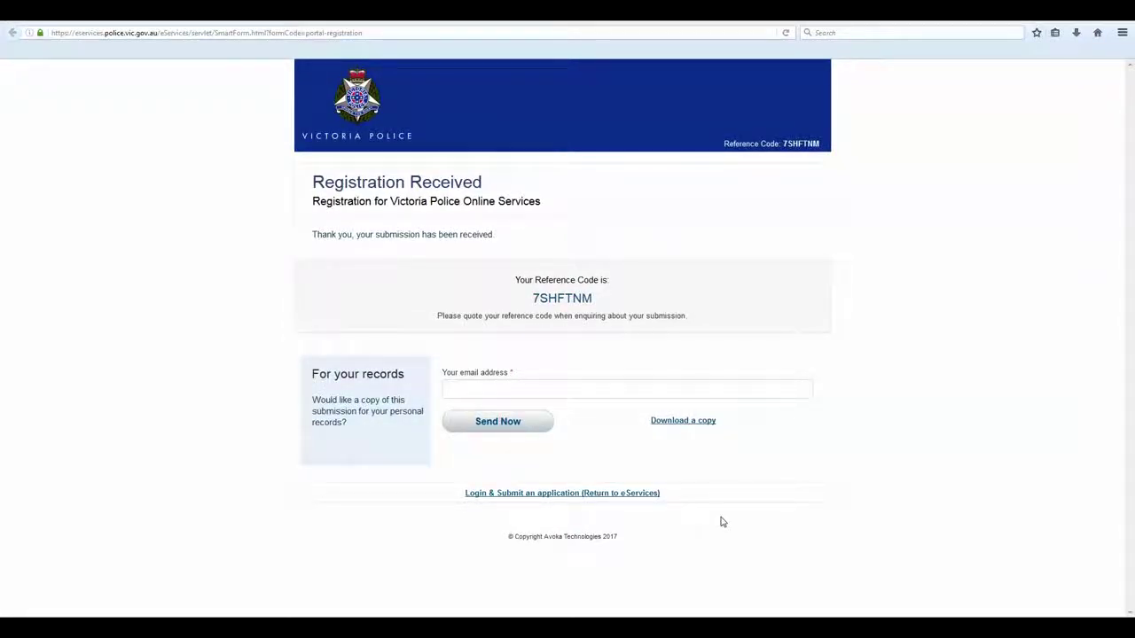
Log in with the new account's email login name and password
click(601, 494)
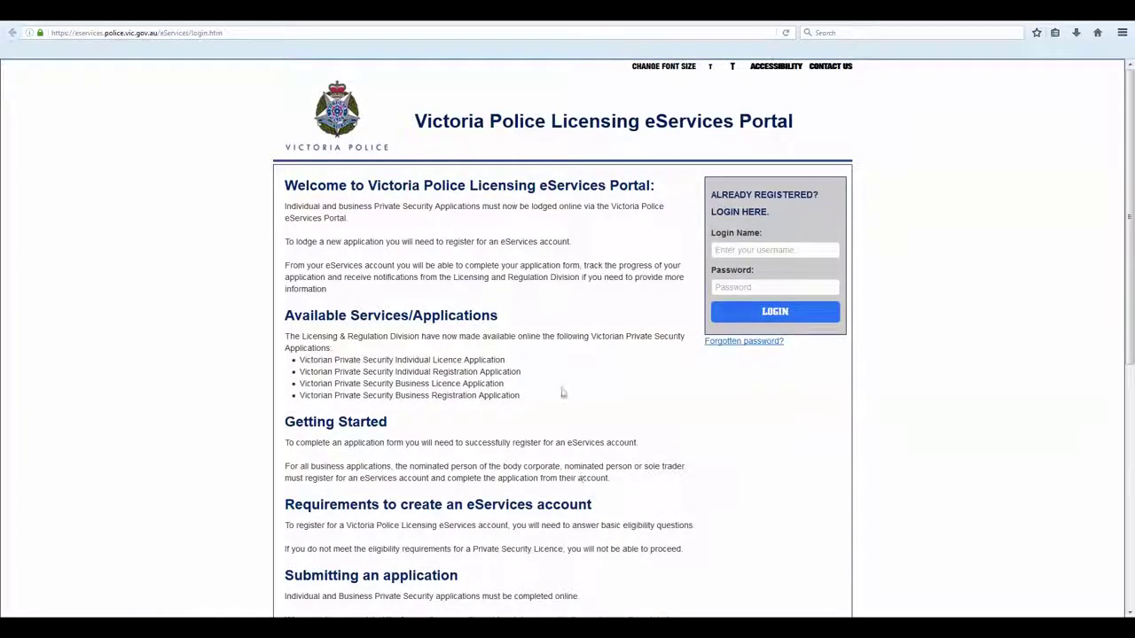
click(760, 252)
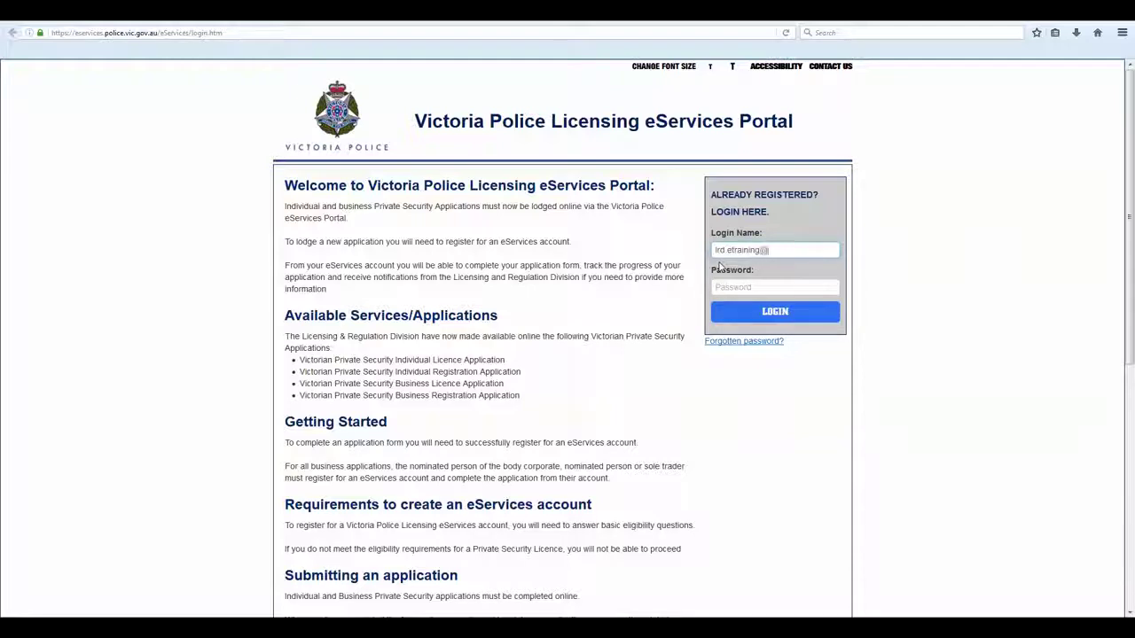
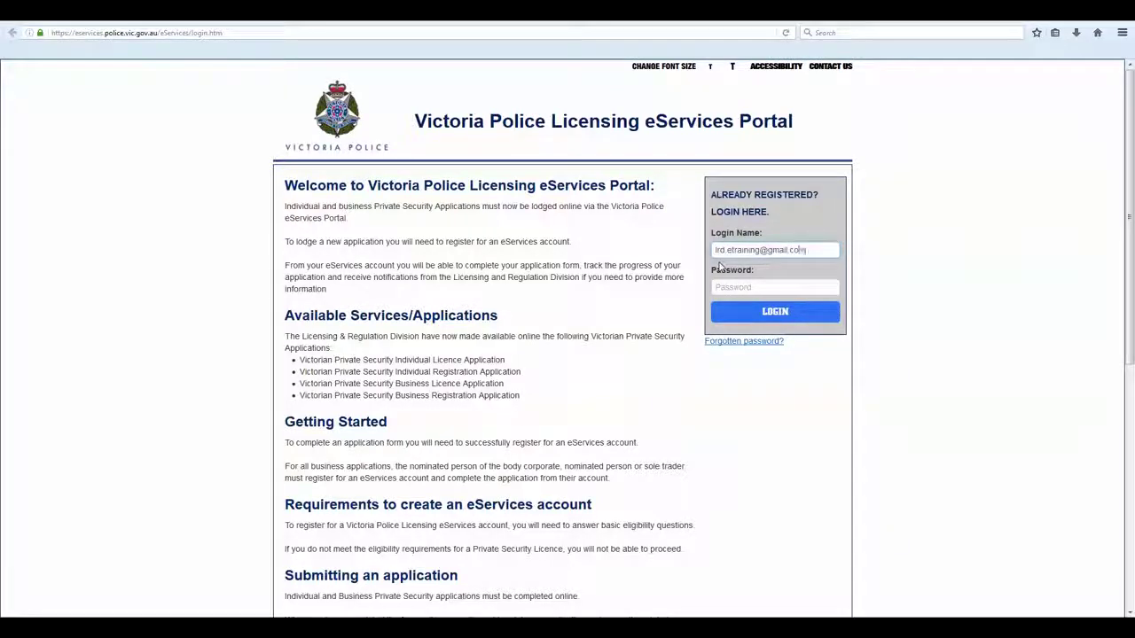
key(Tab)
text(passw)
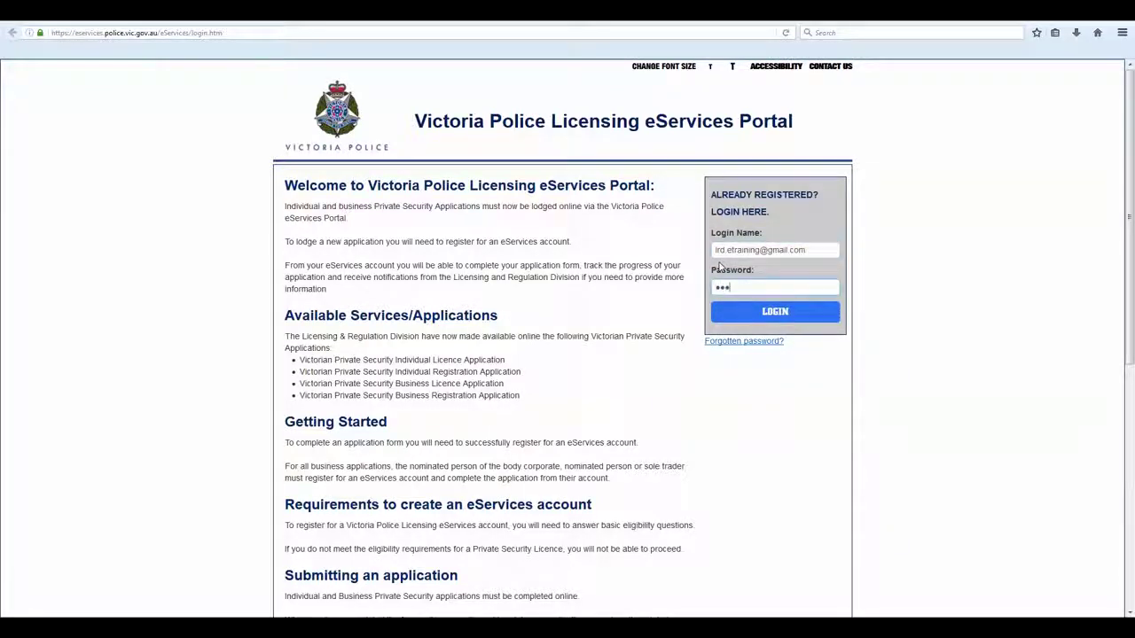
key(Return)
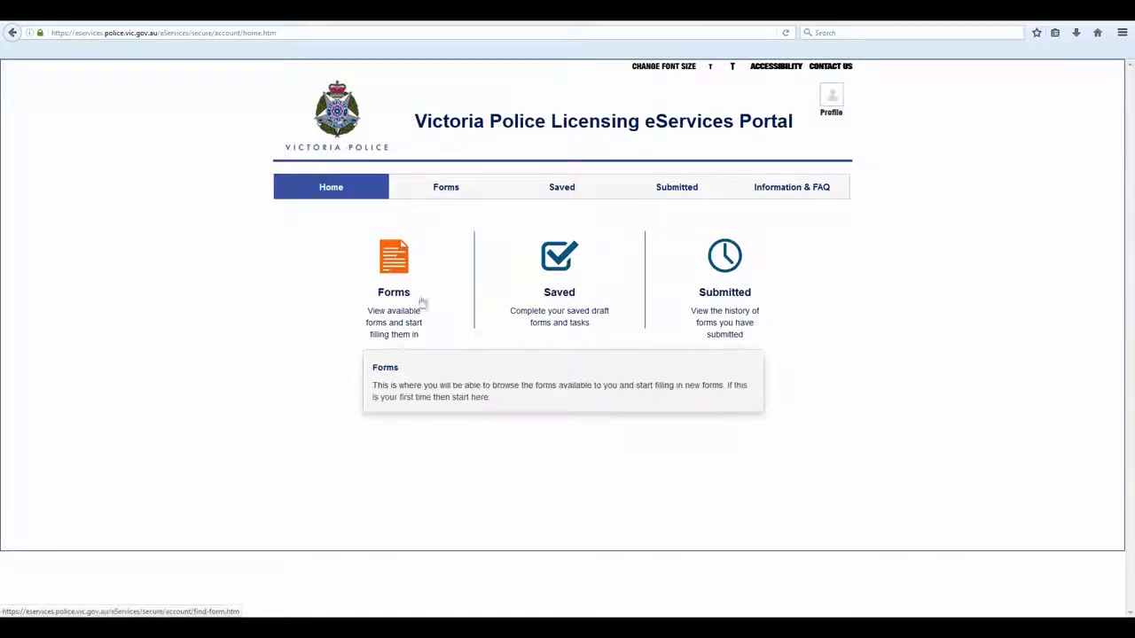
Open a new VP1080 Private Security Individual Operator Licence form from the Forms list
click(437, 189)
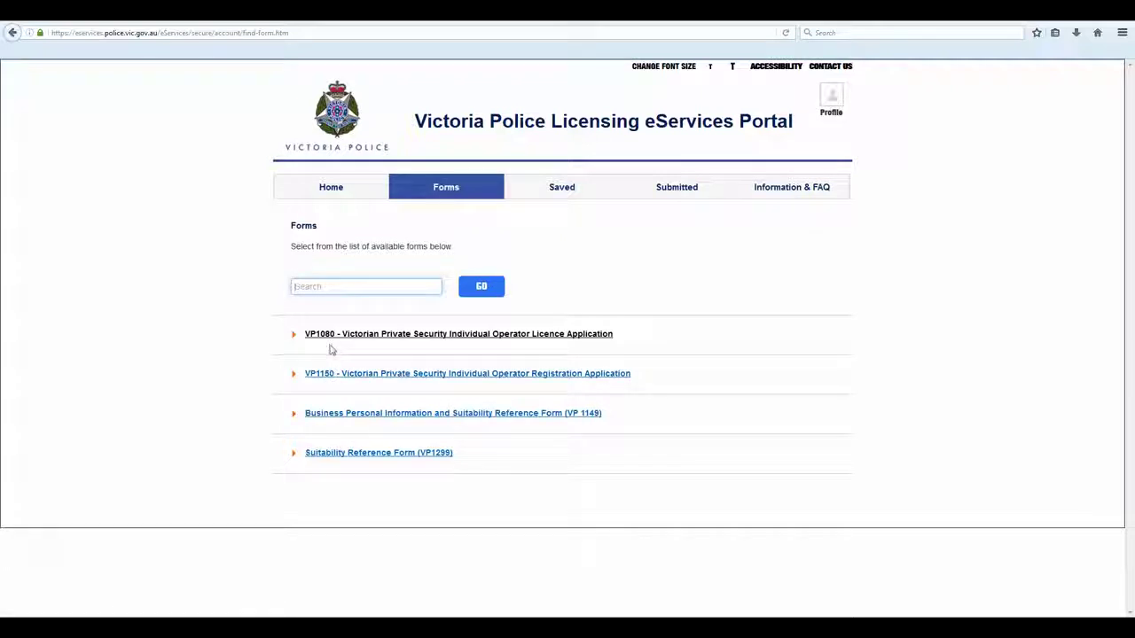
click(335, 334)
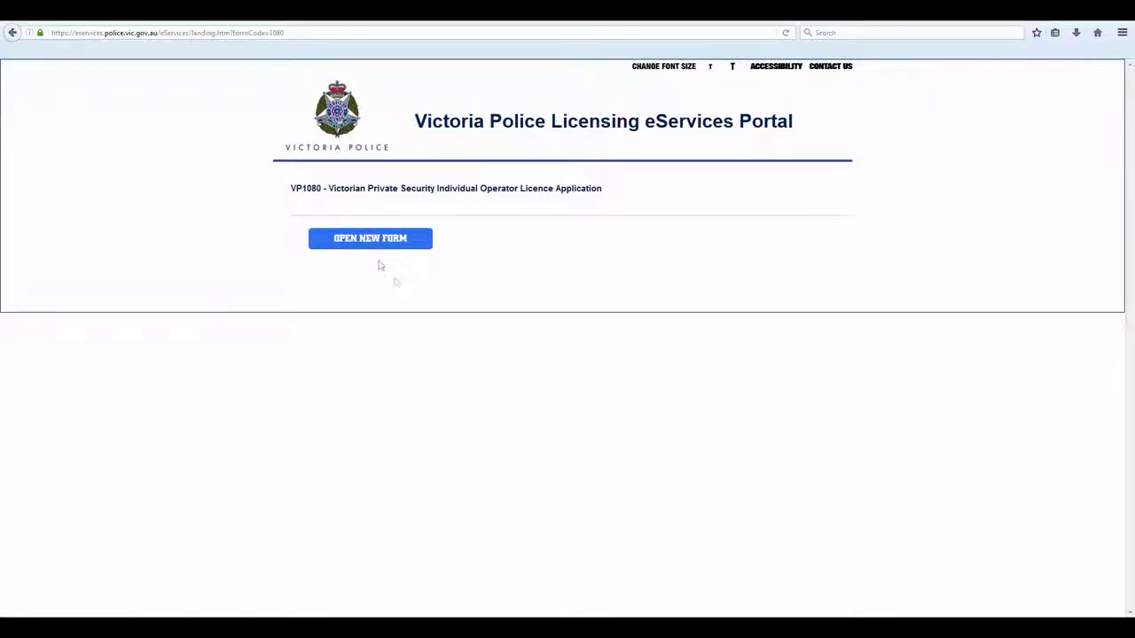
click(372, 241)
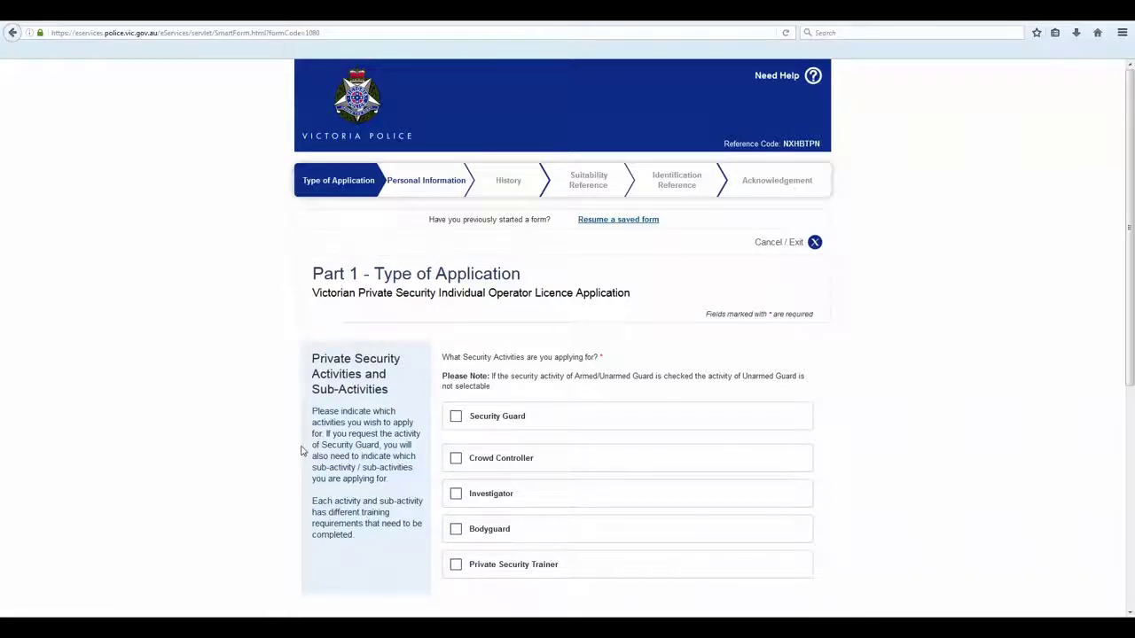
Tick Security Guard, adding Unarmed Guard and Control Room Operator sub-activities
scroll(301, 453, down, 3)
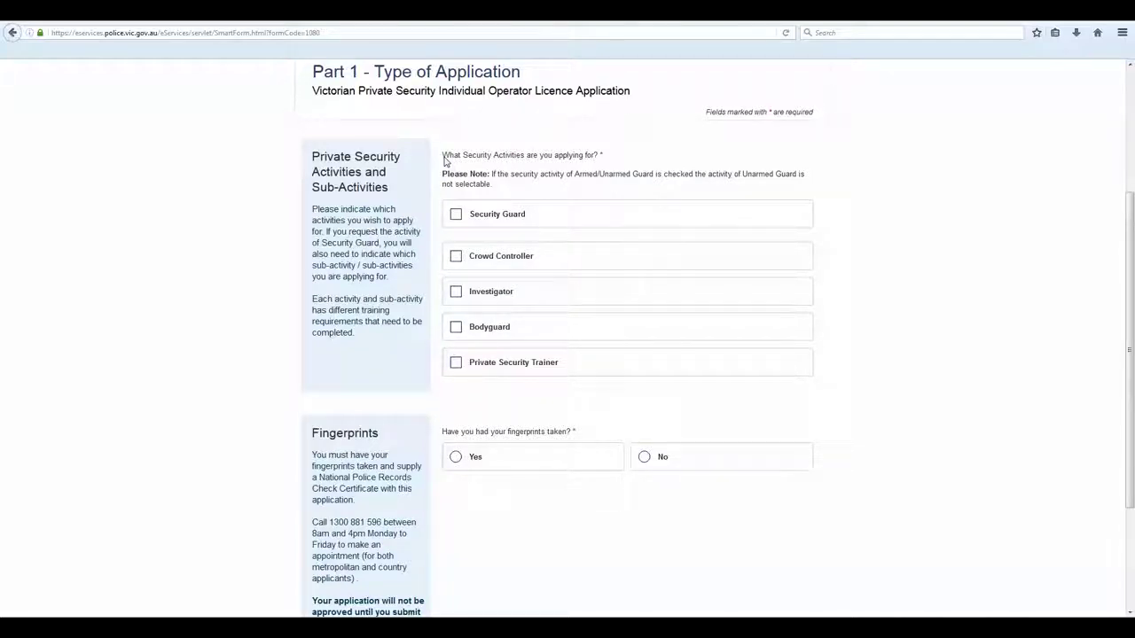
click(507, 219)
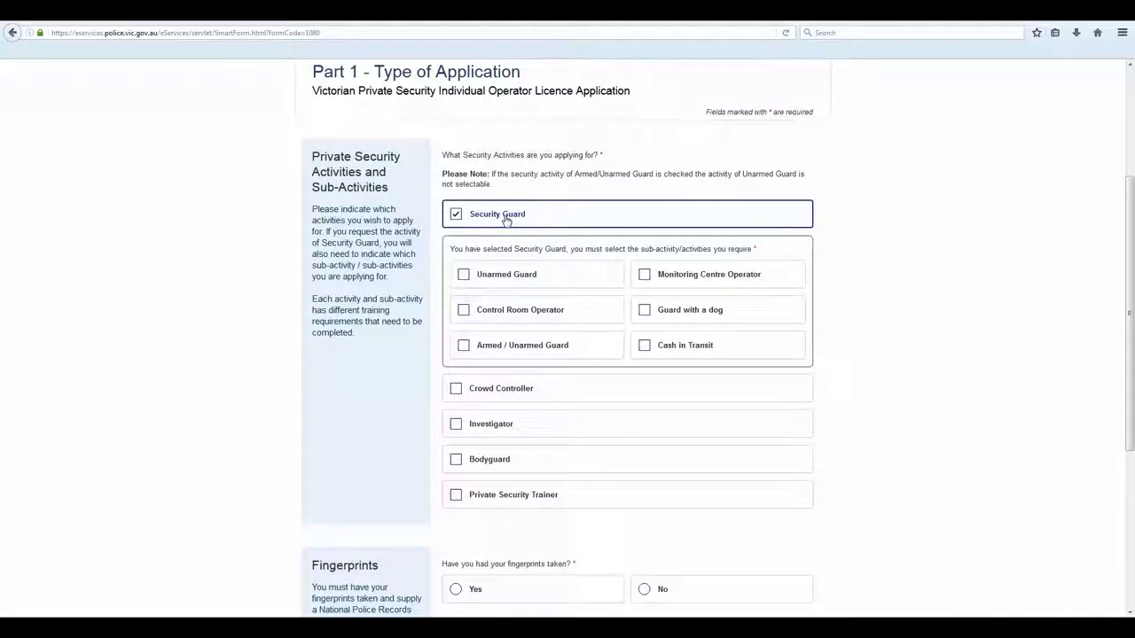
click(505, 277)
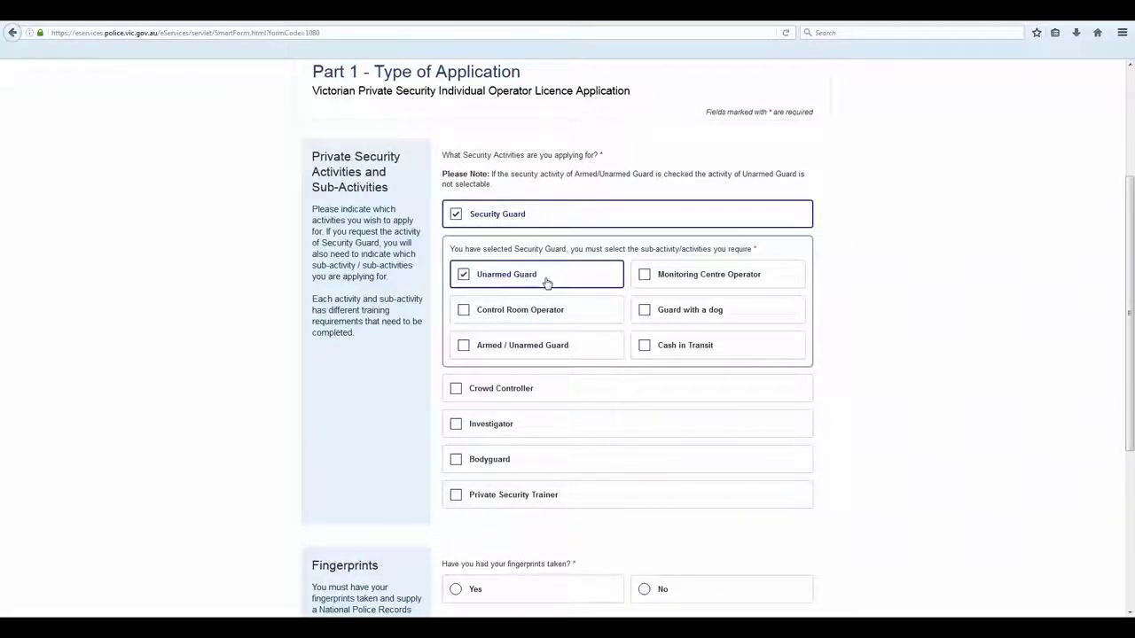
click(543, 310)
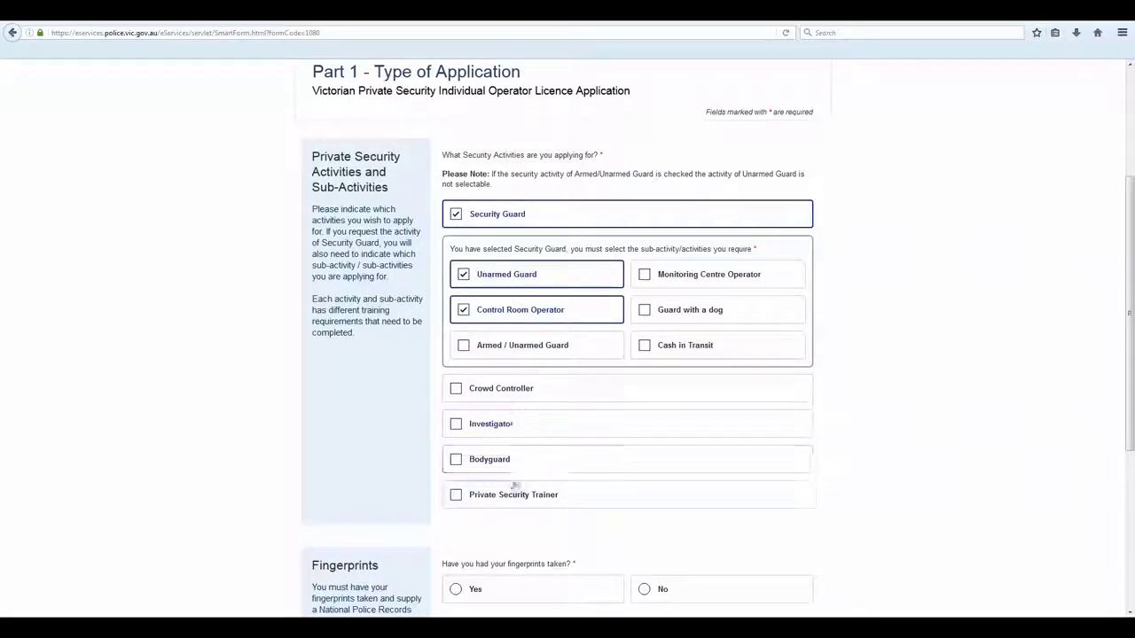
scroll(510, 538, down, 3)
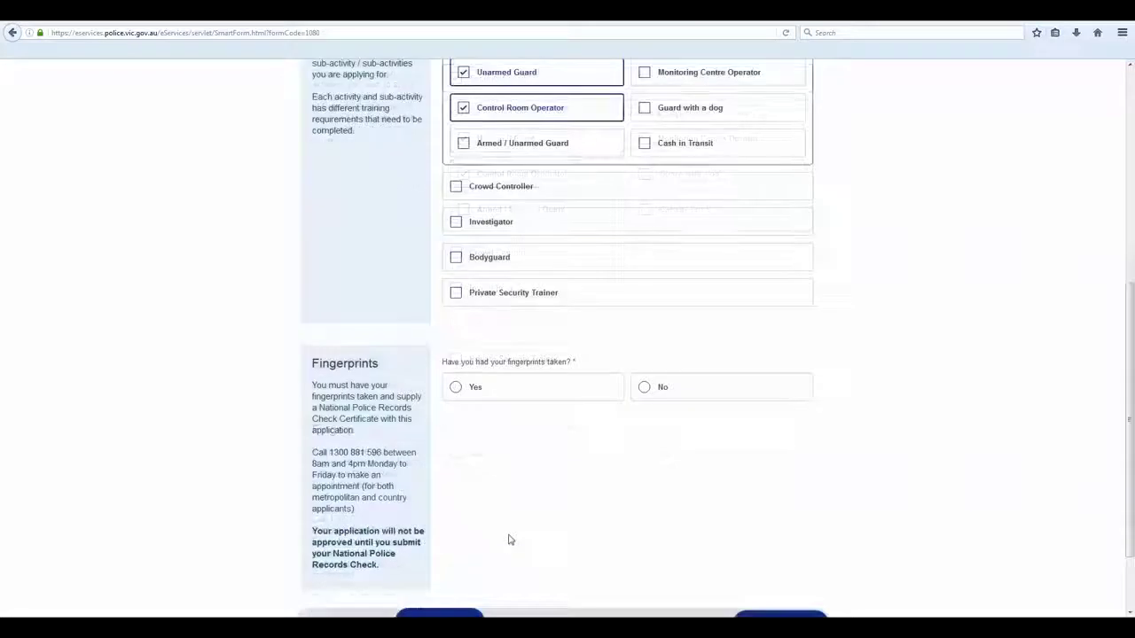
Answer Yes to fingerprints and set the police check certificate issue date to 4 Jan 2017
click(483, 393)
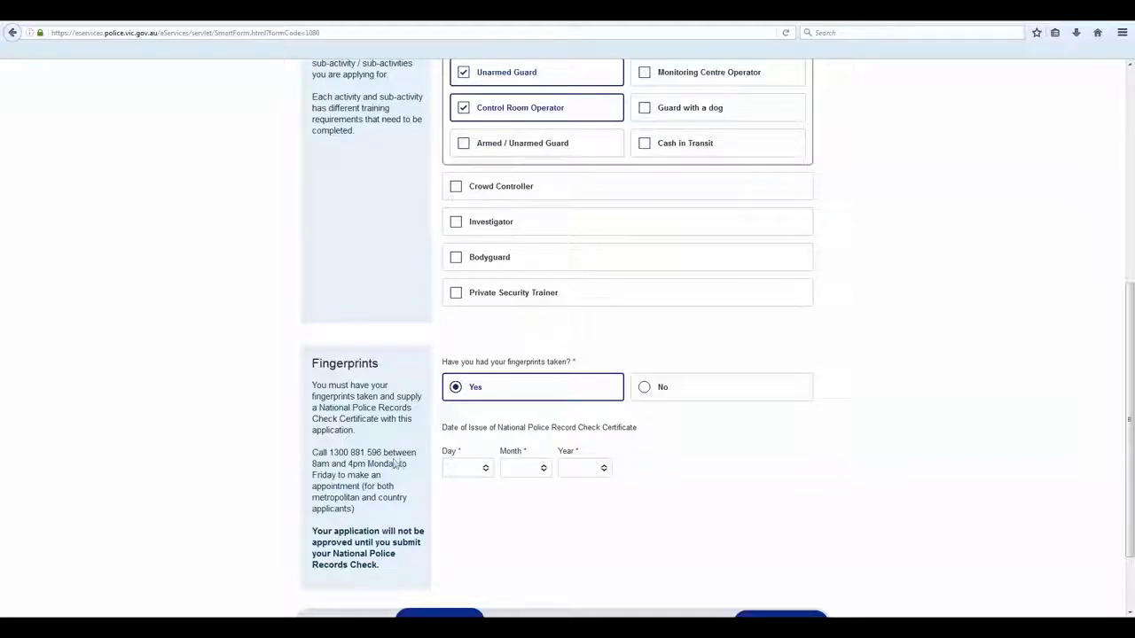
click(479, 470)
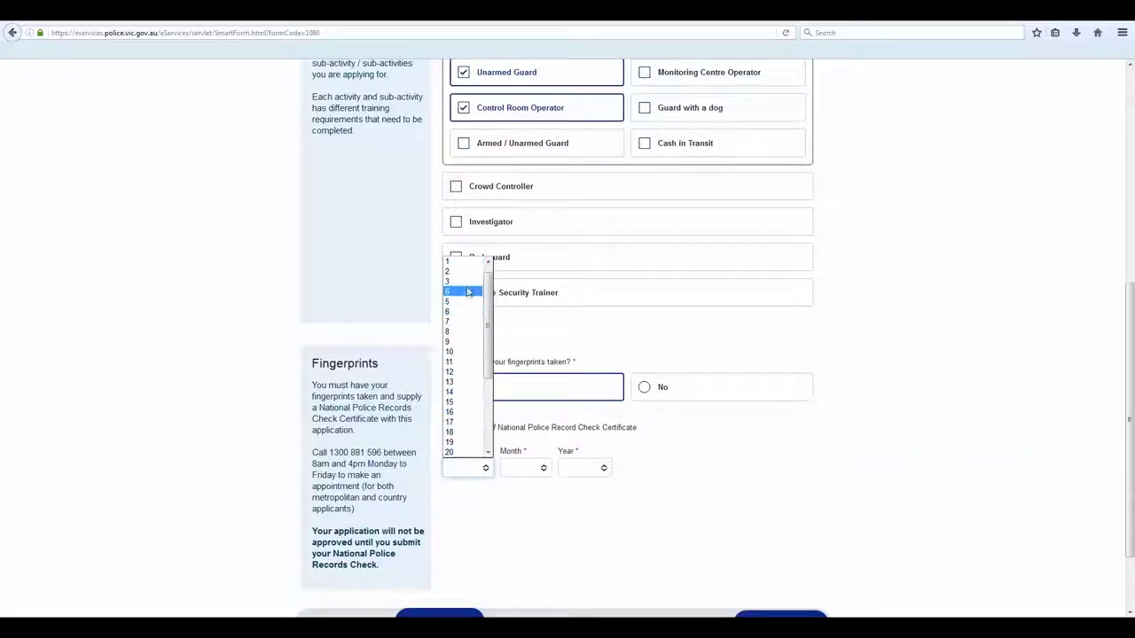
click(470, 300)
click(541, 468)
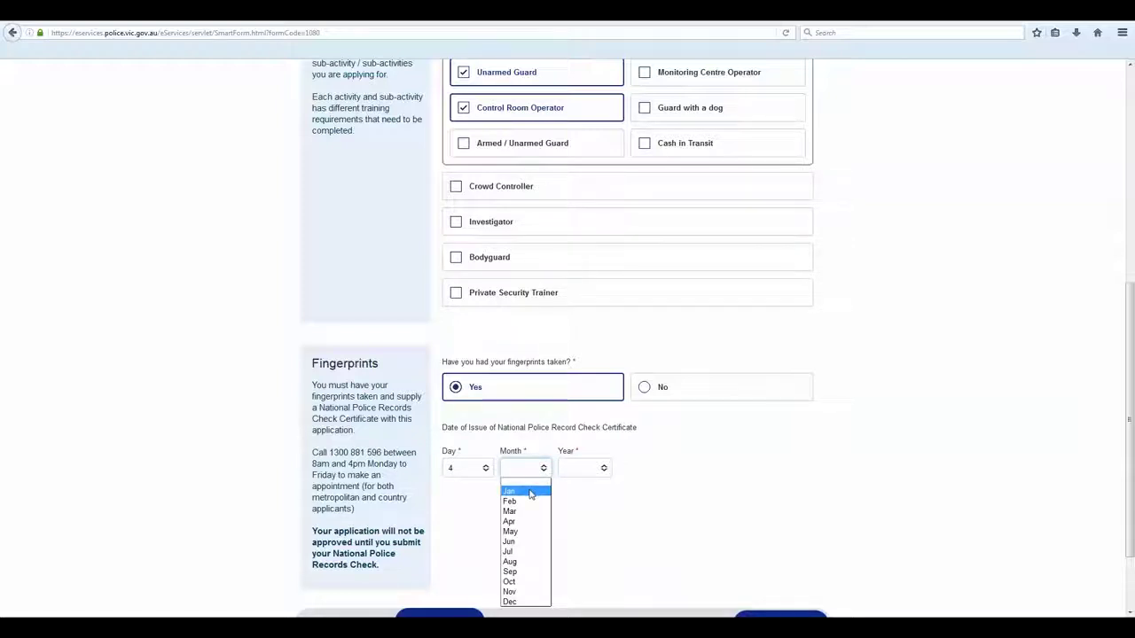
click(529, 492)
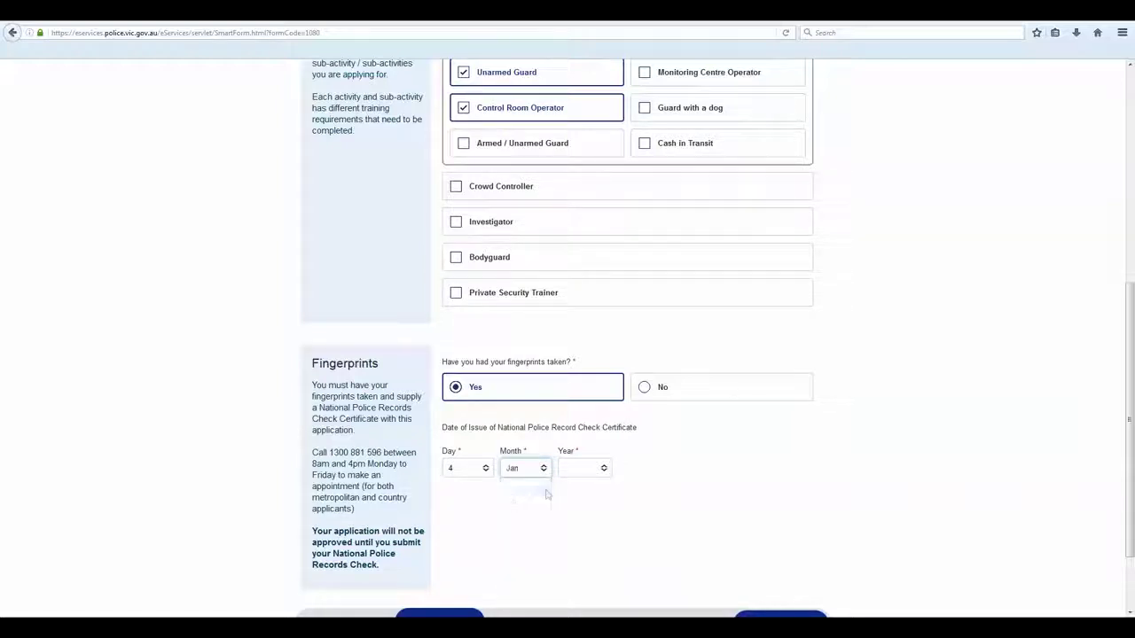
click(603, 469)
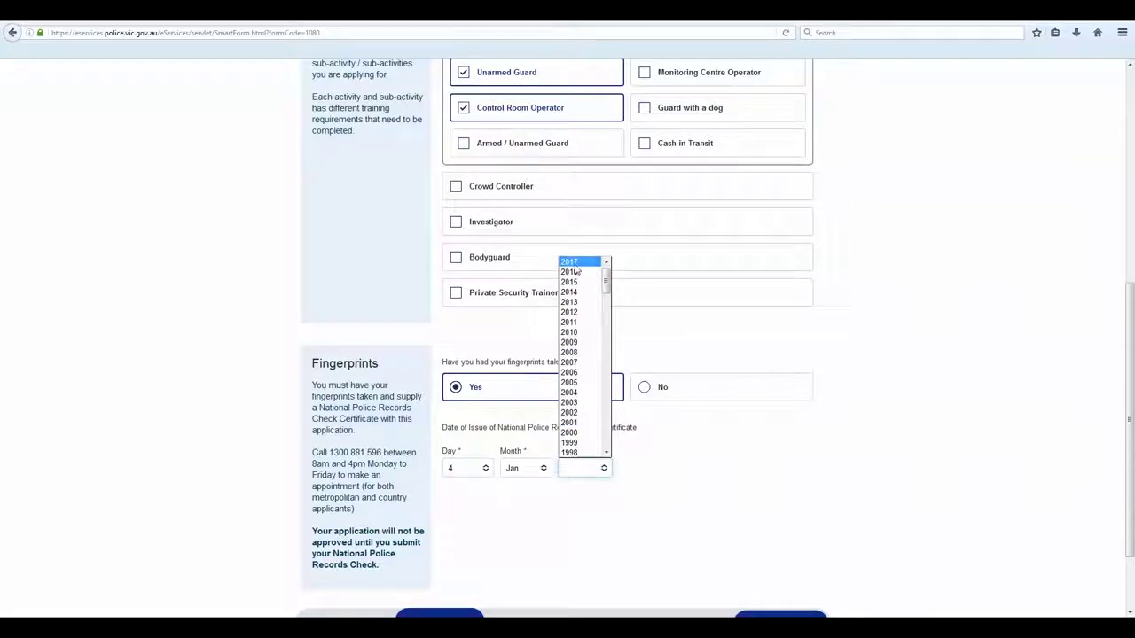
click(574, 270)
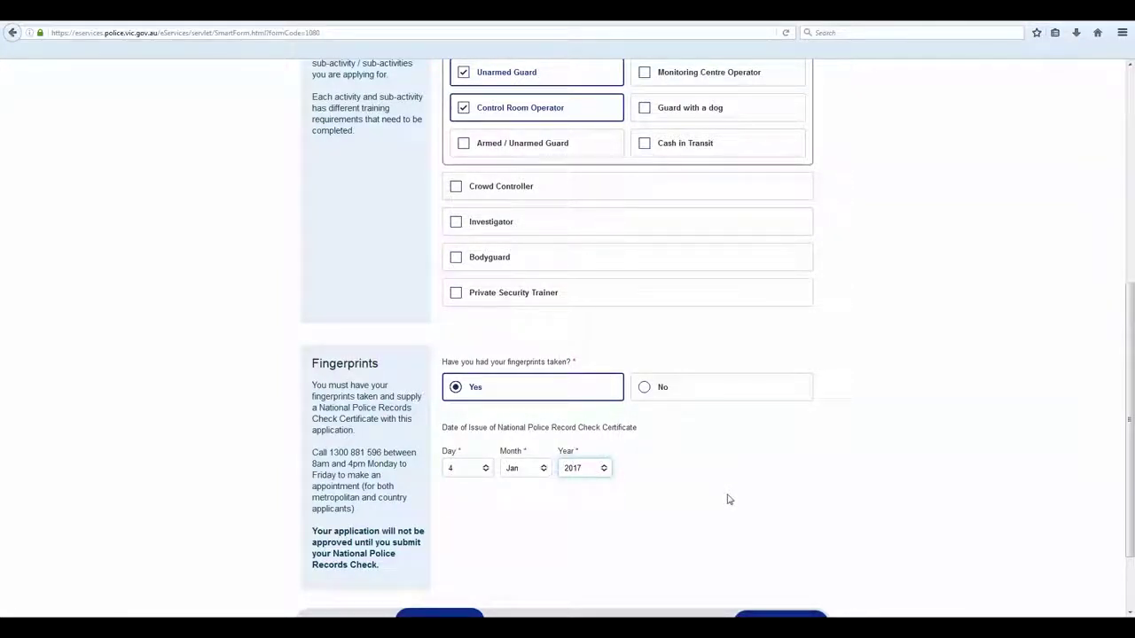
scroll(728, 499, down, 2)
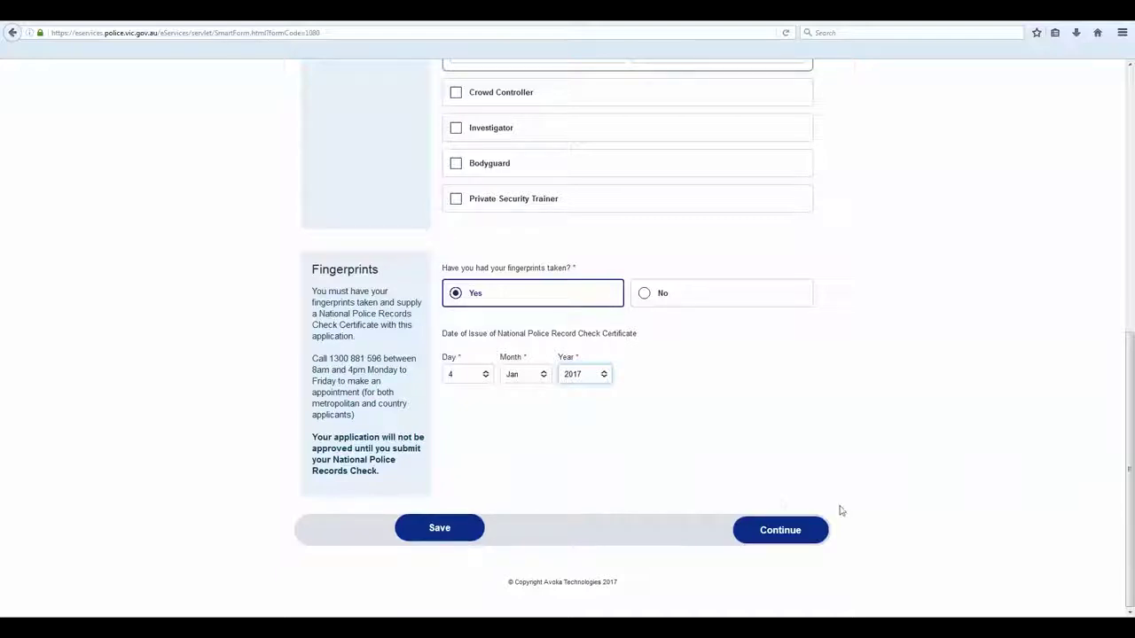
Move on to the personal information part and set the applicant's sex to Male
click(810, 533)
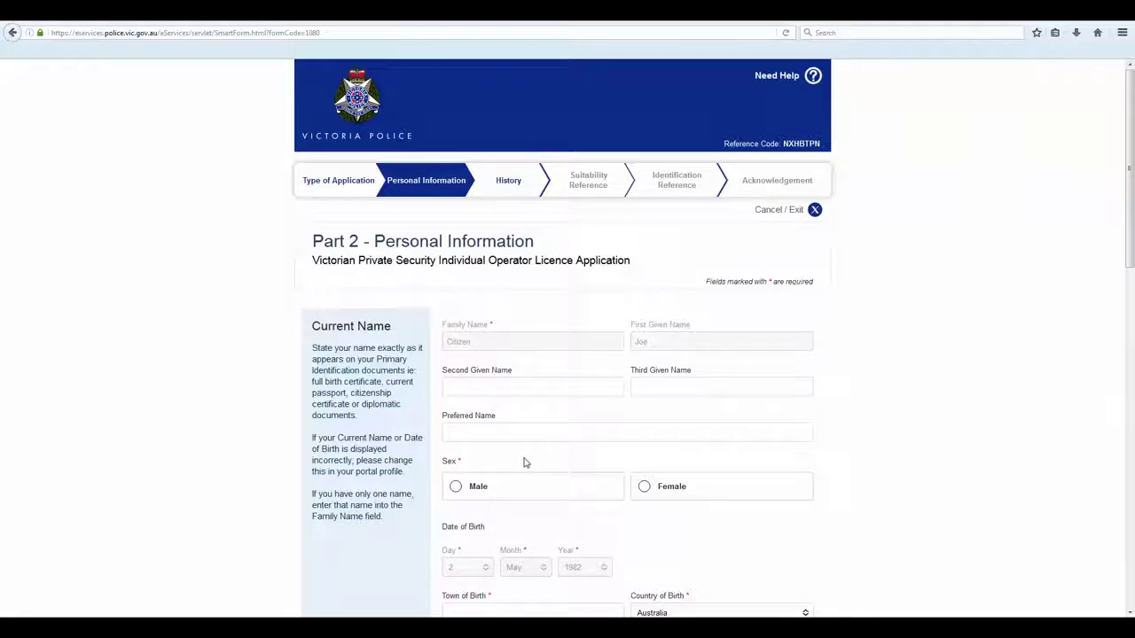
scroll(529, 459, down, 3)
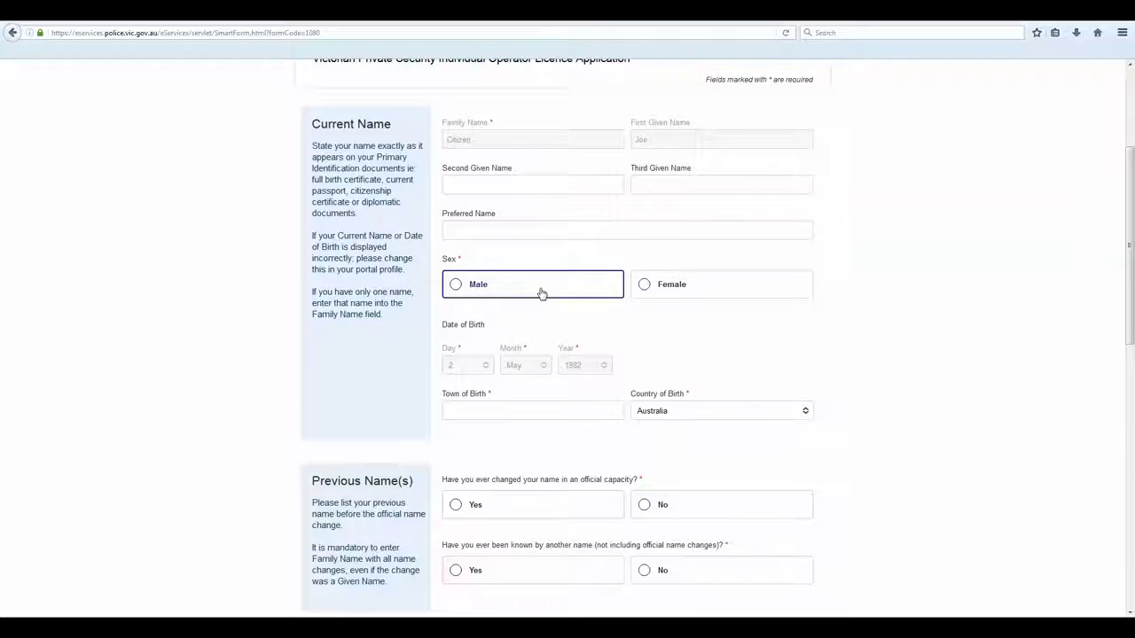
click(542, 293)
Keep Australia as country of birth and enter Melbourne as the town of birth
click(807, 411)
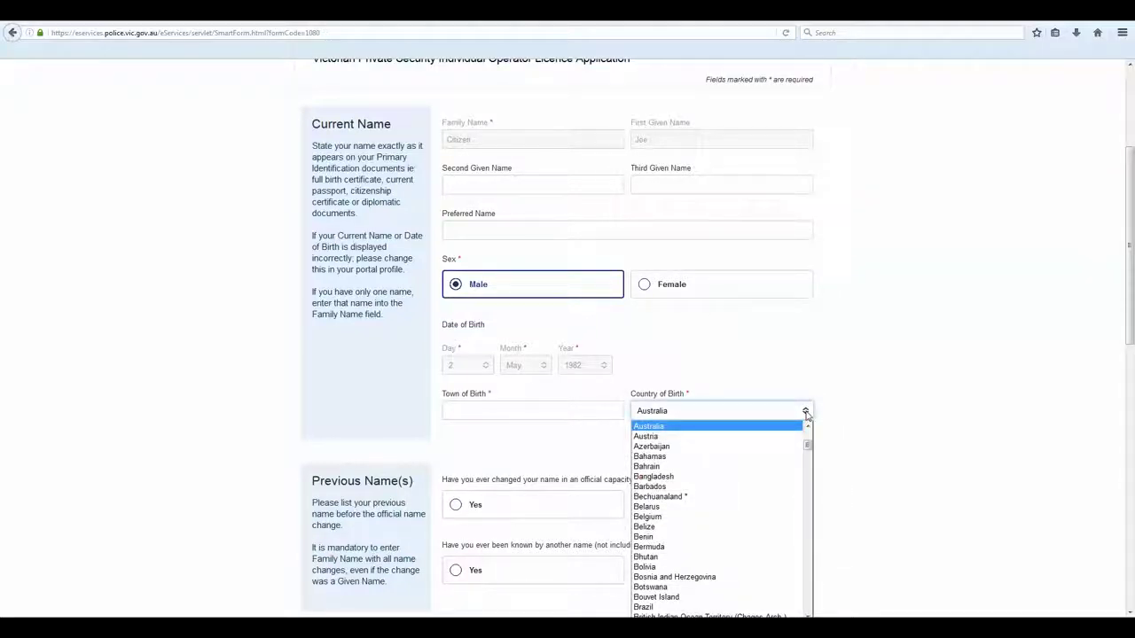
click(540, 409)
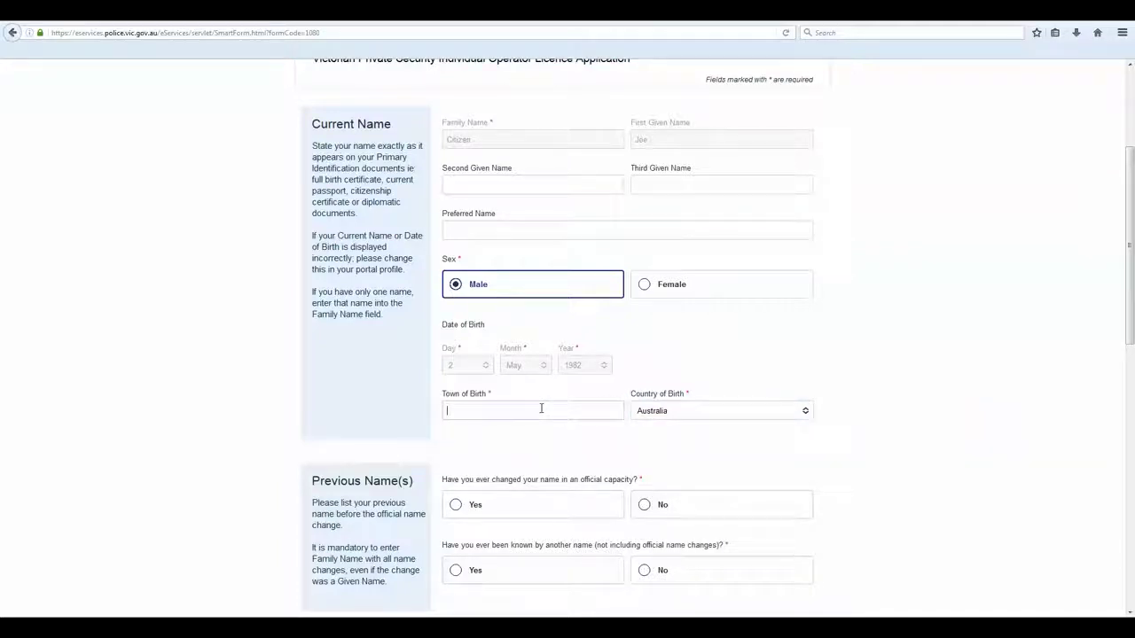
text(Melbourne)
scroll(567, 408, down, 3)
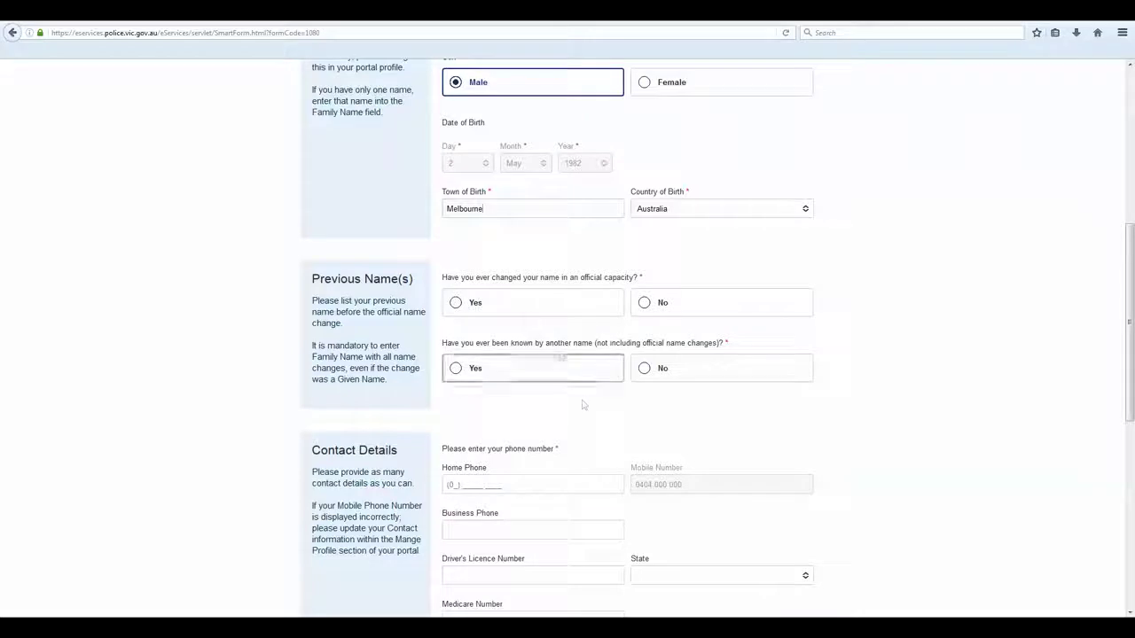
Answer No to both the official name change and other-name questions
click(722, 302)
click(725, 372)
scroll(727, 437, down, 3)
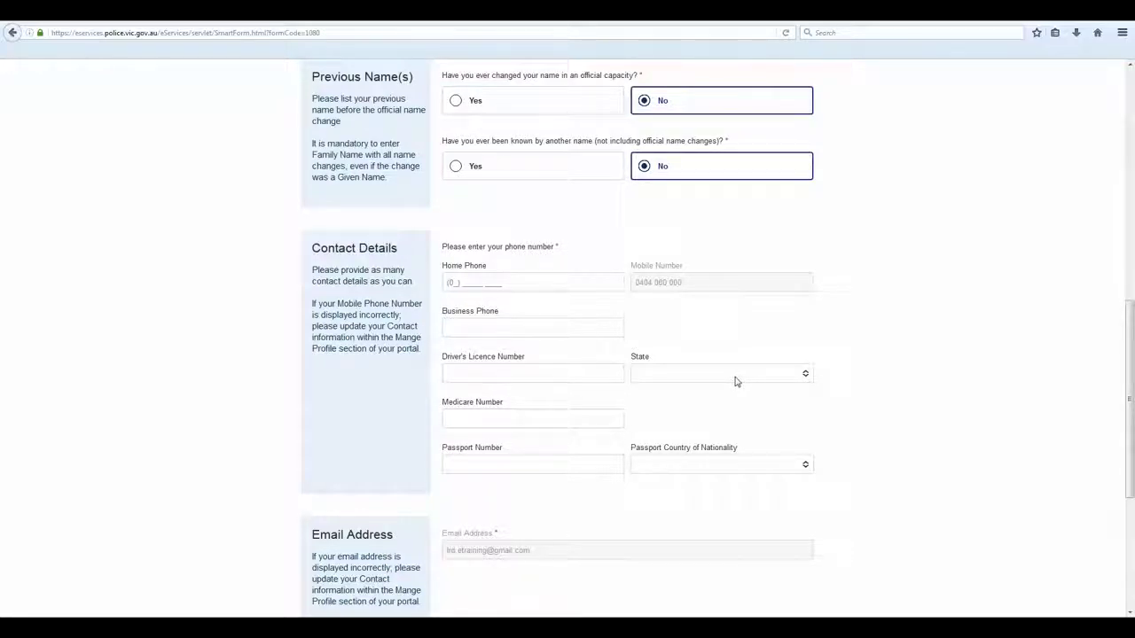
Fill the residential address from the suggestion list, mark postal as the same, and continue
scroll(735, 381, down, 3)
scroll(736, 384, down, 3)
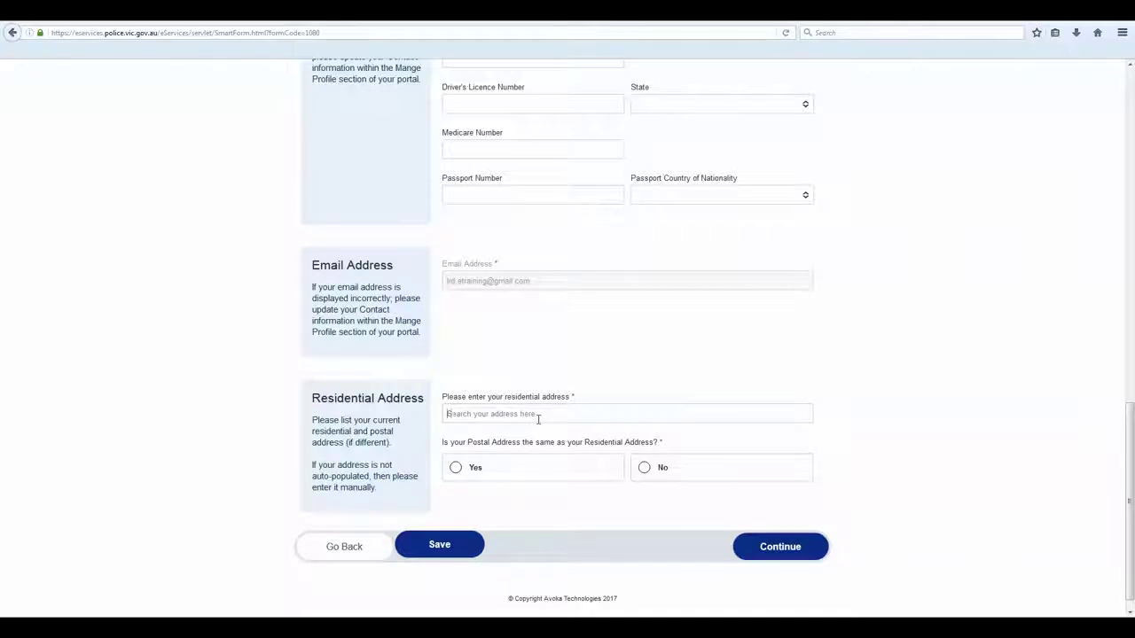
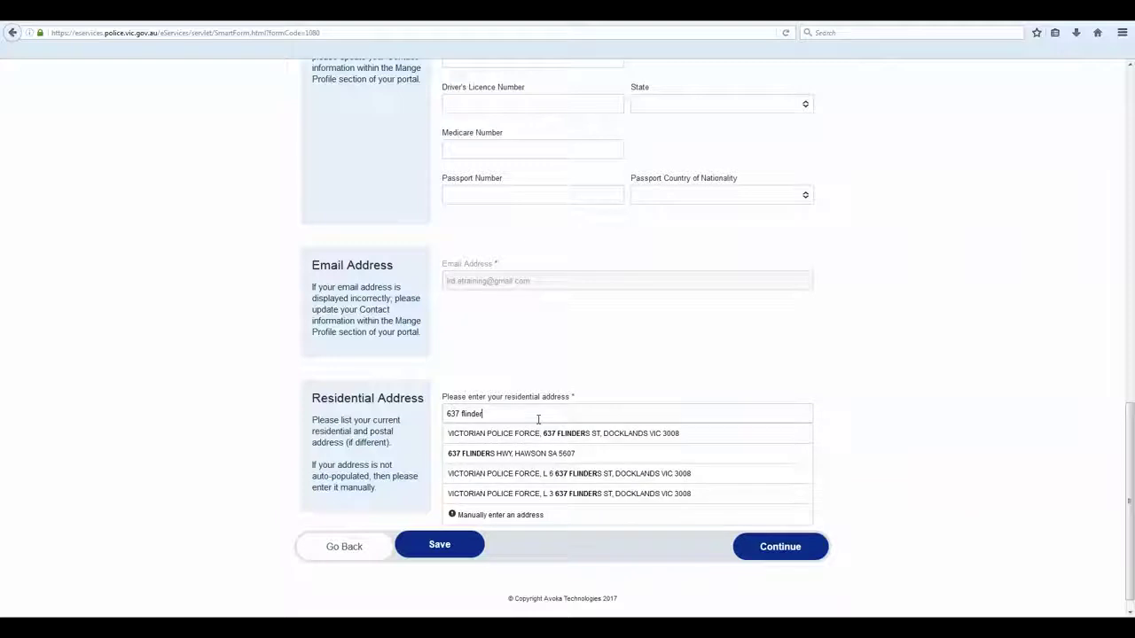
click(550, 434)
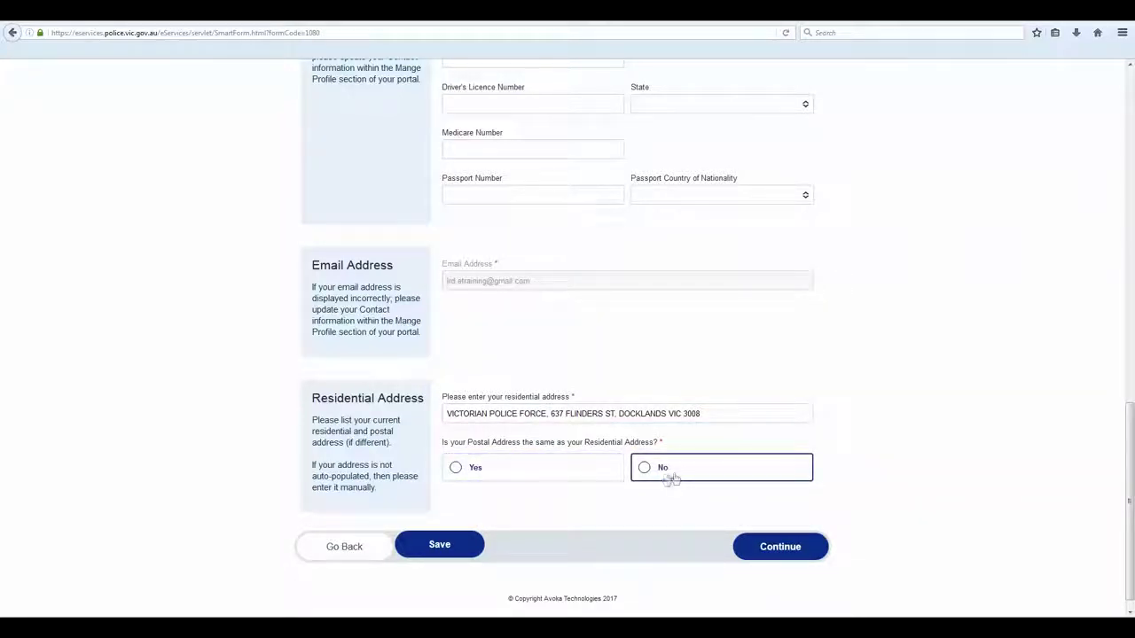
click(587, 477)
click(788, 546)
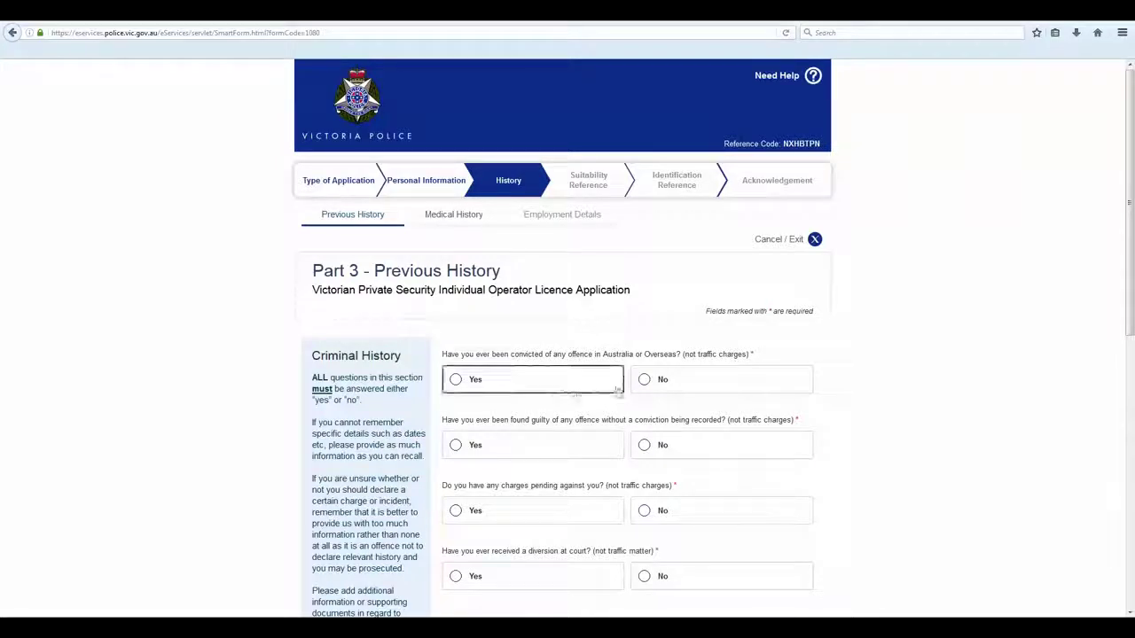
Answer Yes to guilty without conviction; No to pending charges, diversion, prior licence, police service, other information
click(608, 448)
click(591, 510)
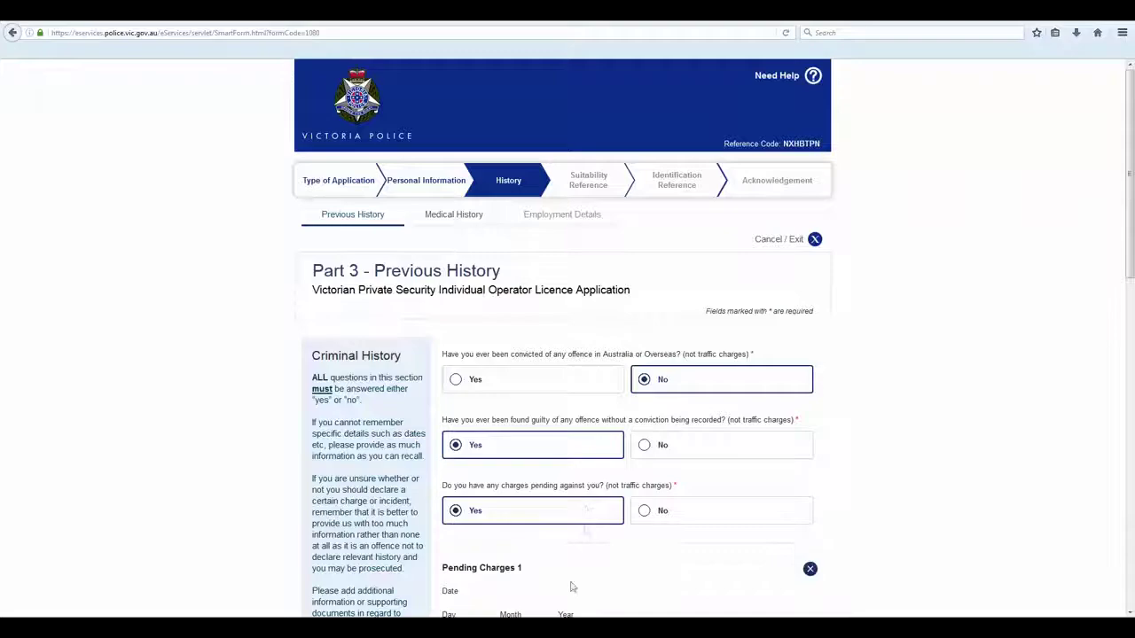
scroll(574, 581, down, 3)
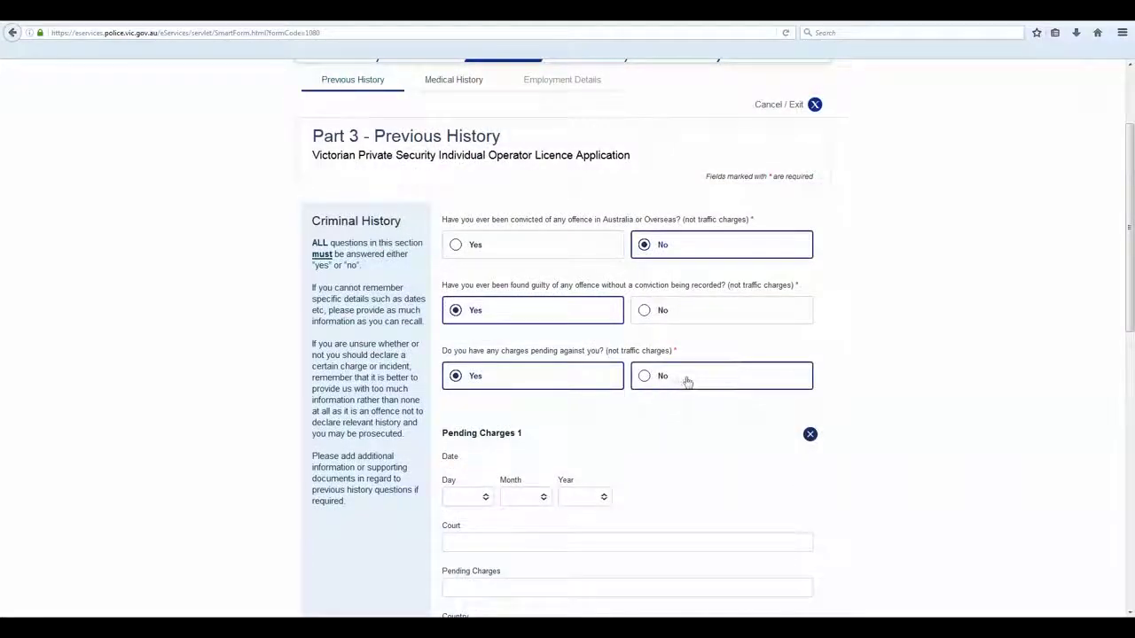
click(688, 380)
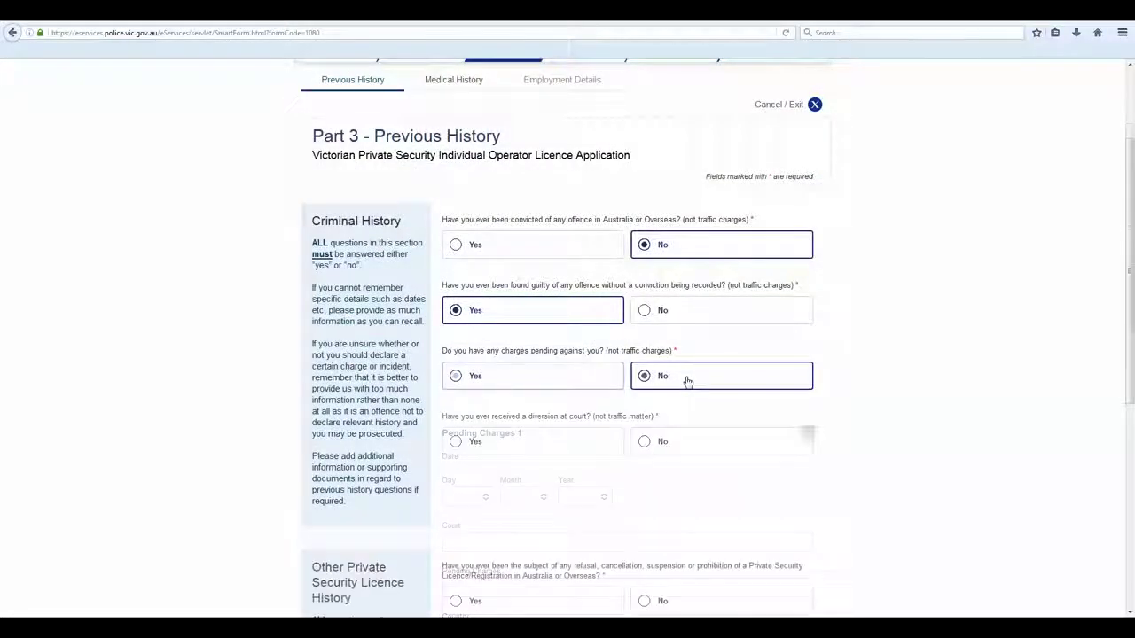
click(691, 387)
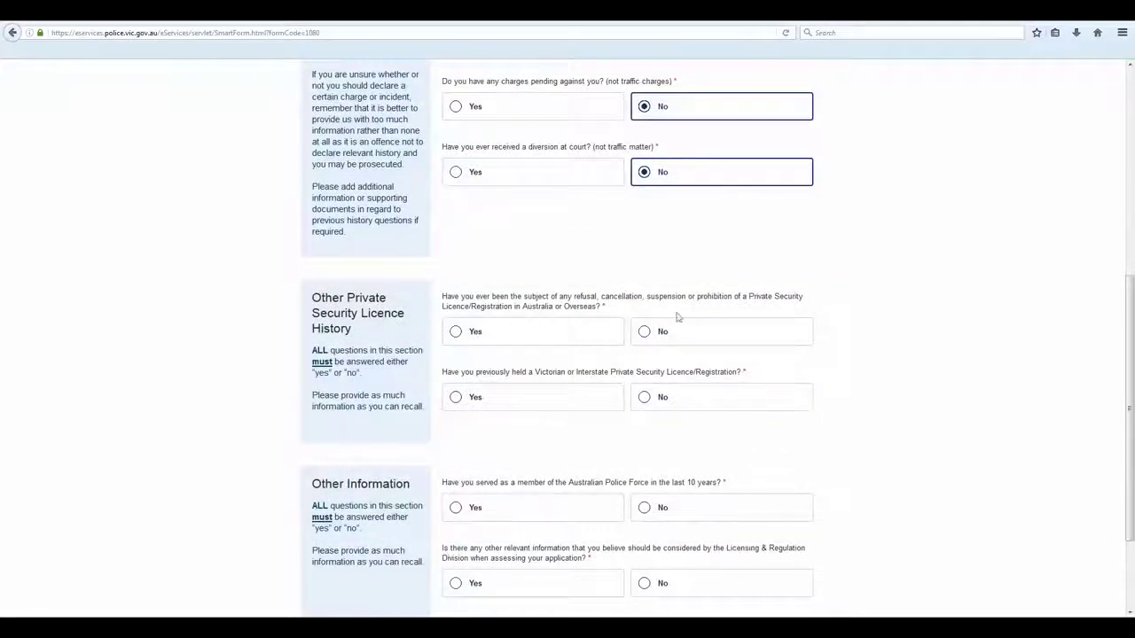
click(699, 398)
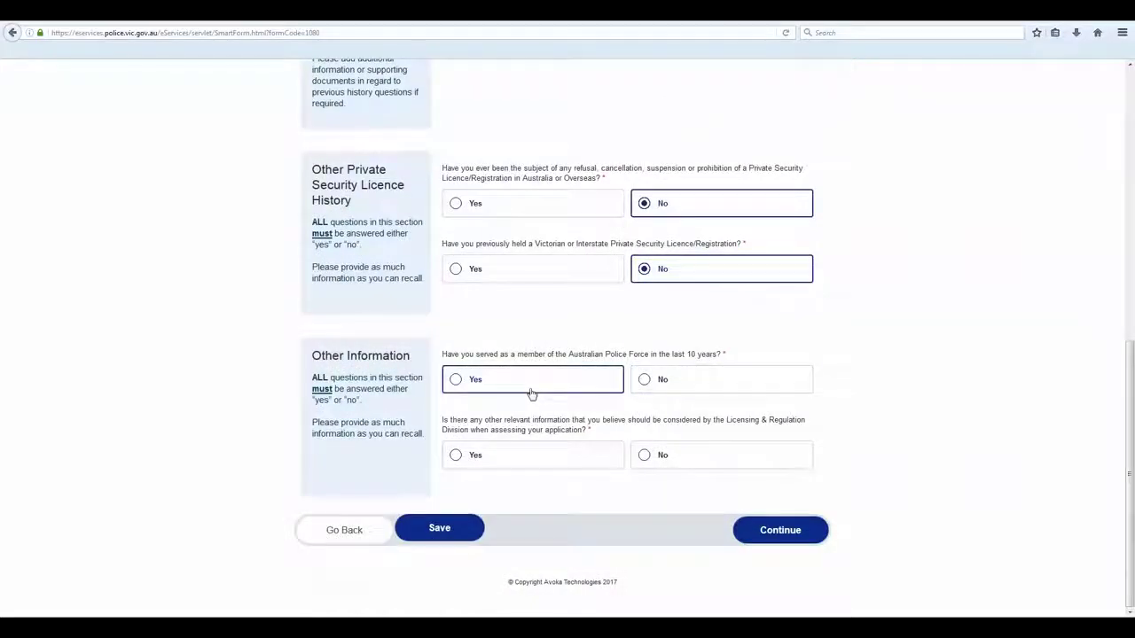
click(692, 389)
click(695, 458)
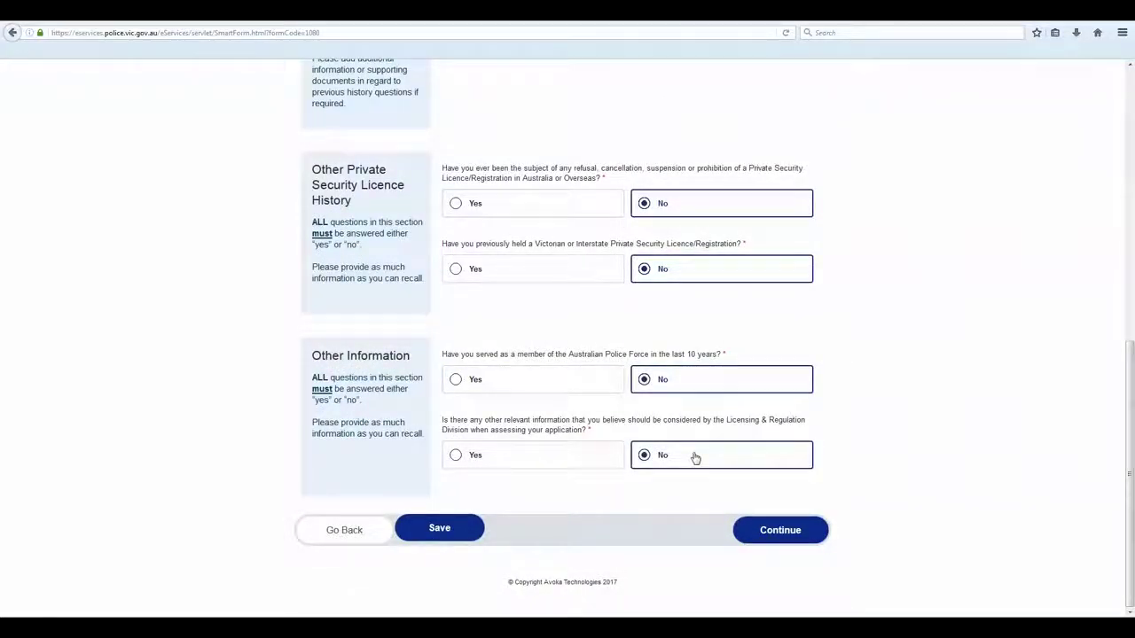
click(783, 536)
Answer No to medical conditions, alcohol/drugs and disability, Yes to mental health treatment, then continue
scroll(781, 539, down, 1)
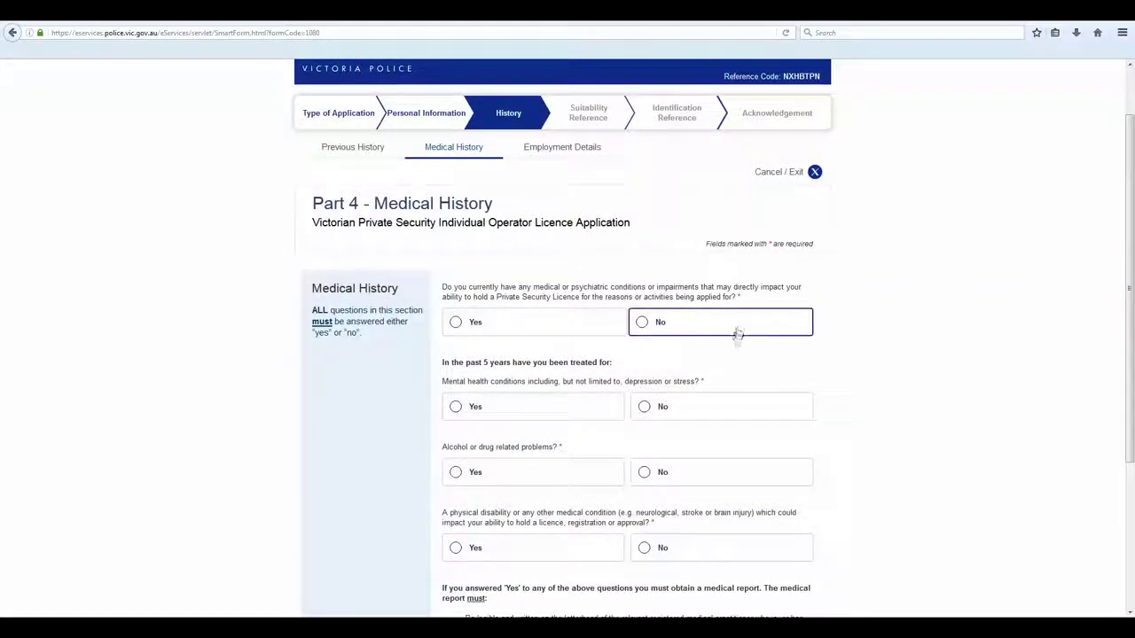
click(737, 332)
click(513, 415)
click(705, 481)
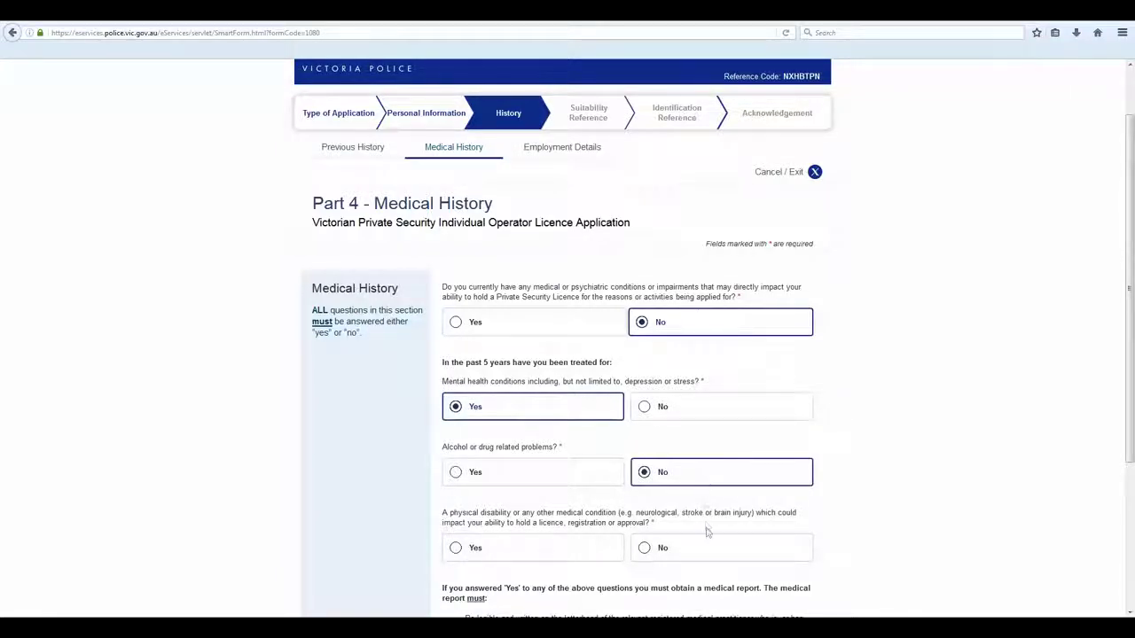
click(705, 547)
scroll(701, 547, down, 3)
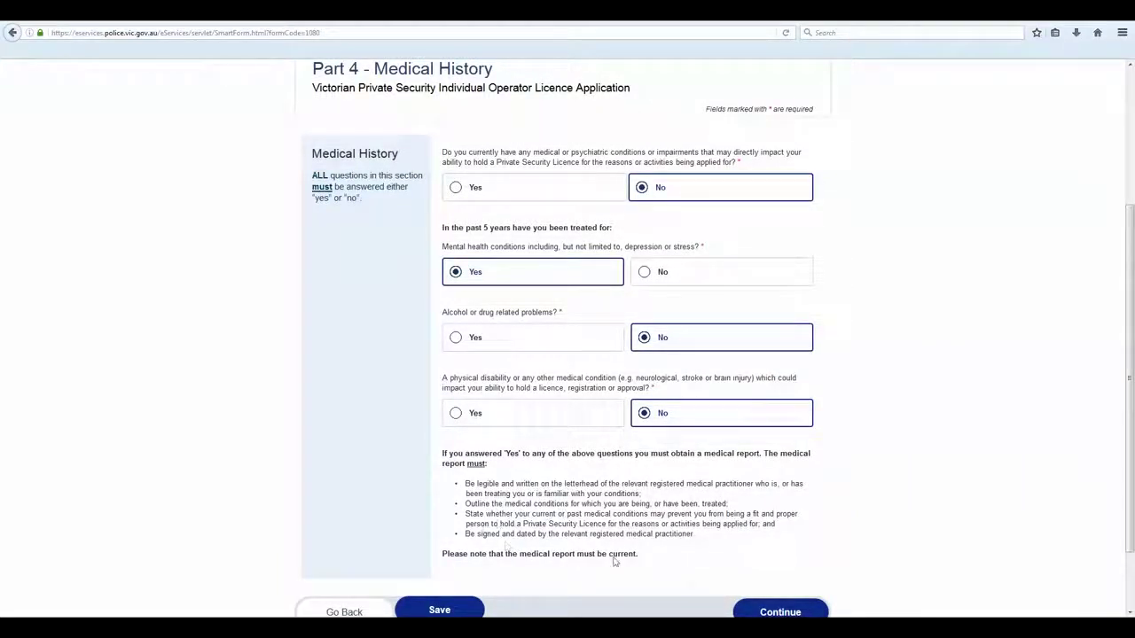
click(781, 612)
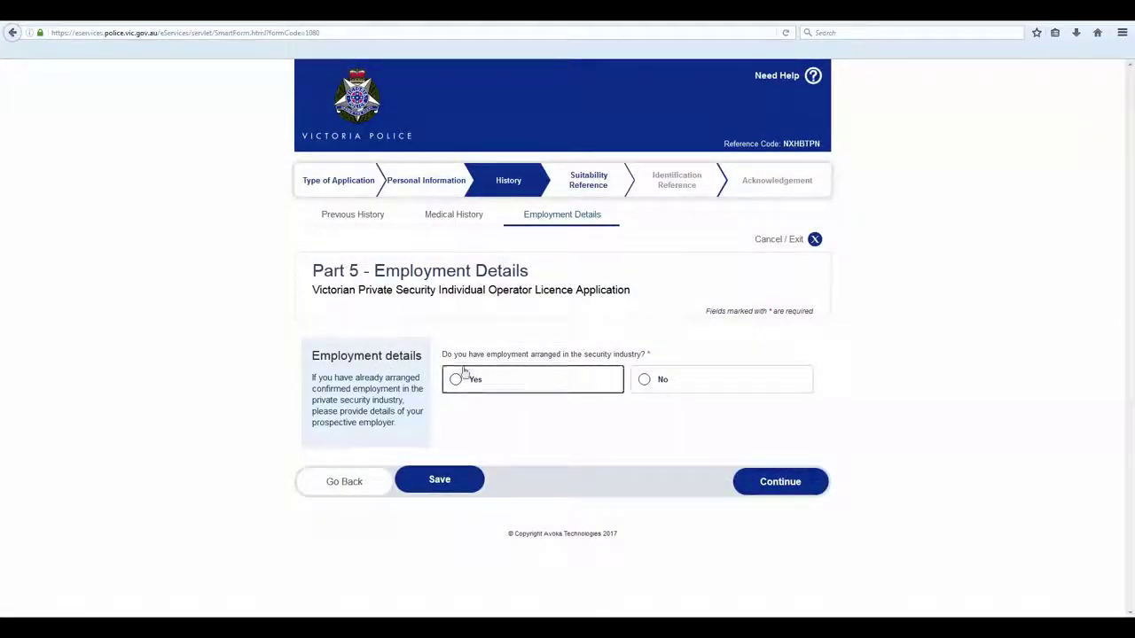
Answer No to arranged security employment and continue past the Suitability Reference page
click(661, 379)
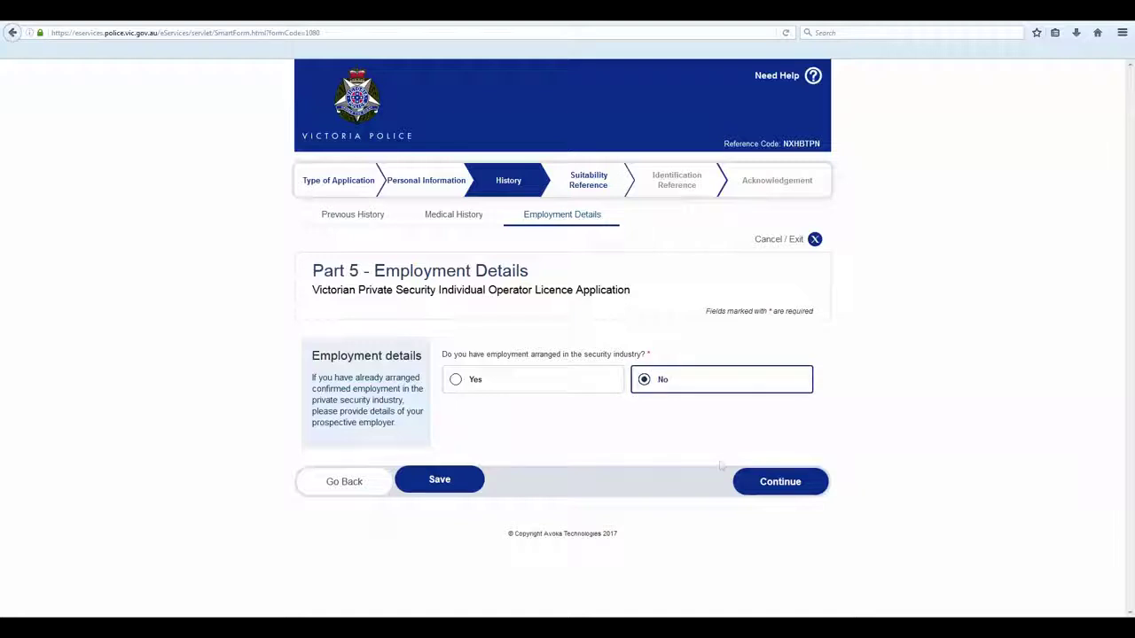
click(779, 484)
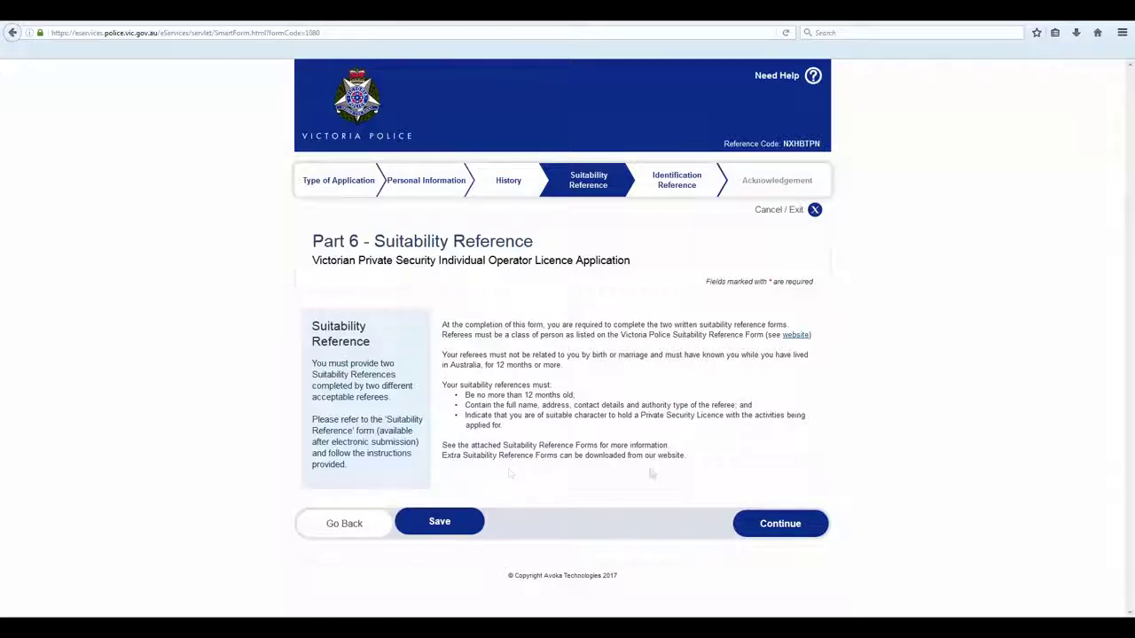
click(783, 524)
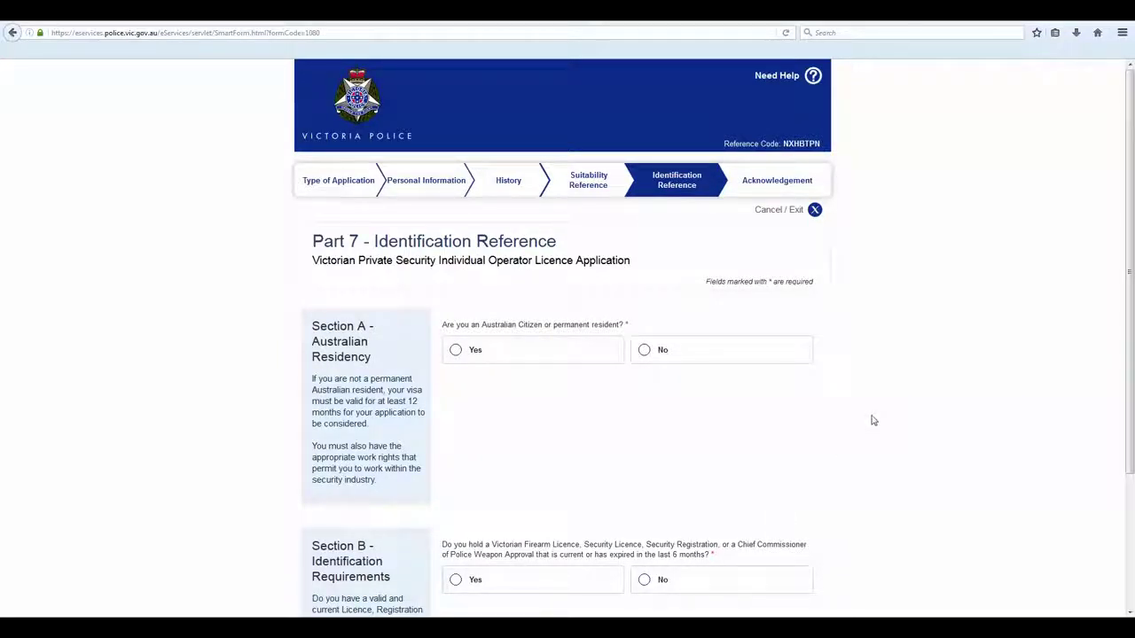
Answer No to citizen or resident, Yes to work rights, and choose Other Visa
scroll(874, 421, down, 1)
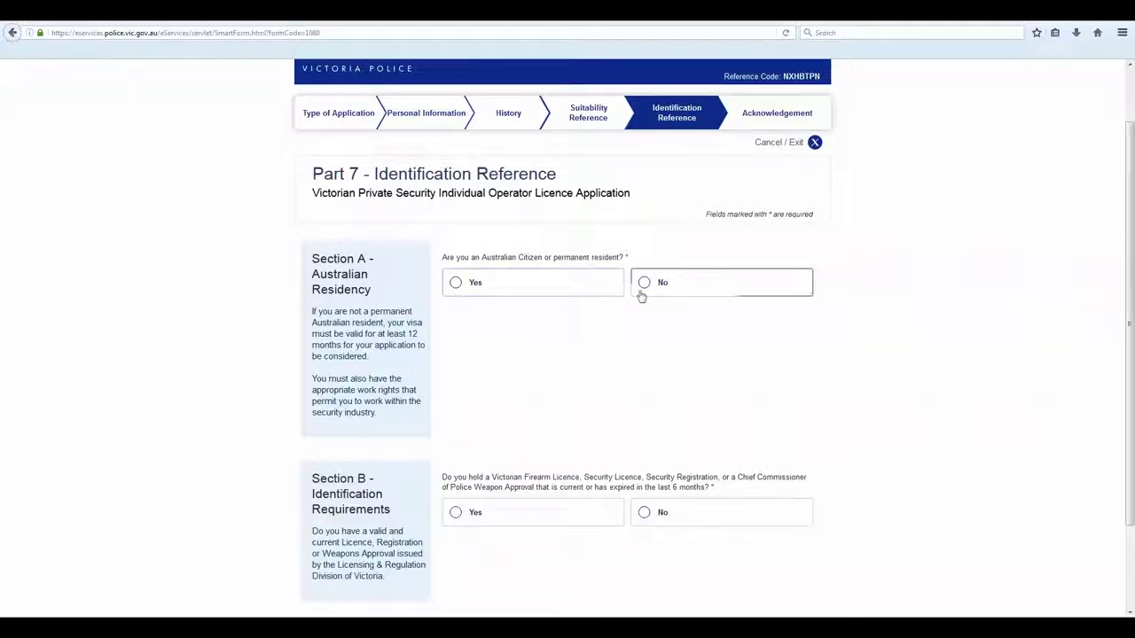
click(711, 294)
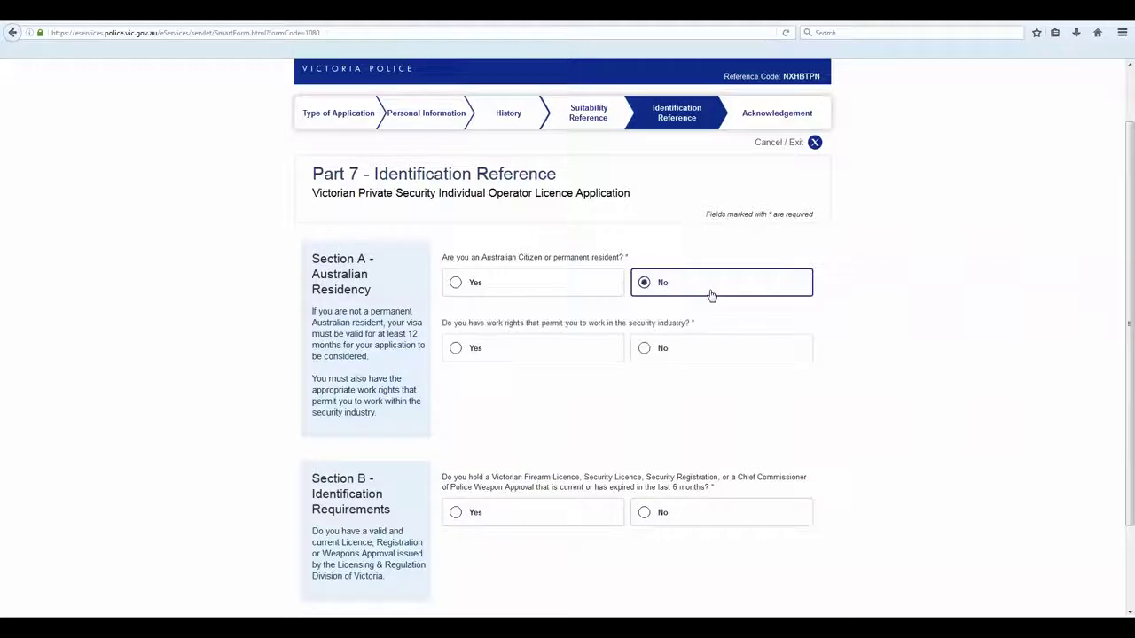
click(542, 356)
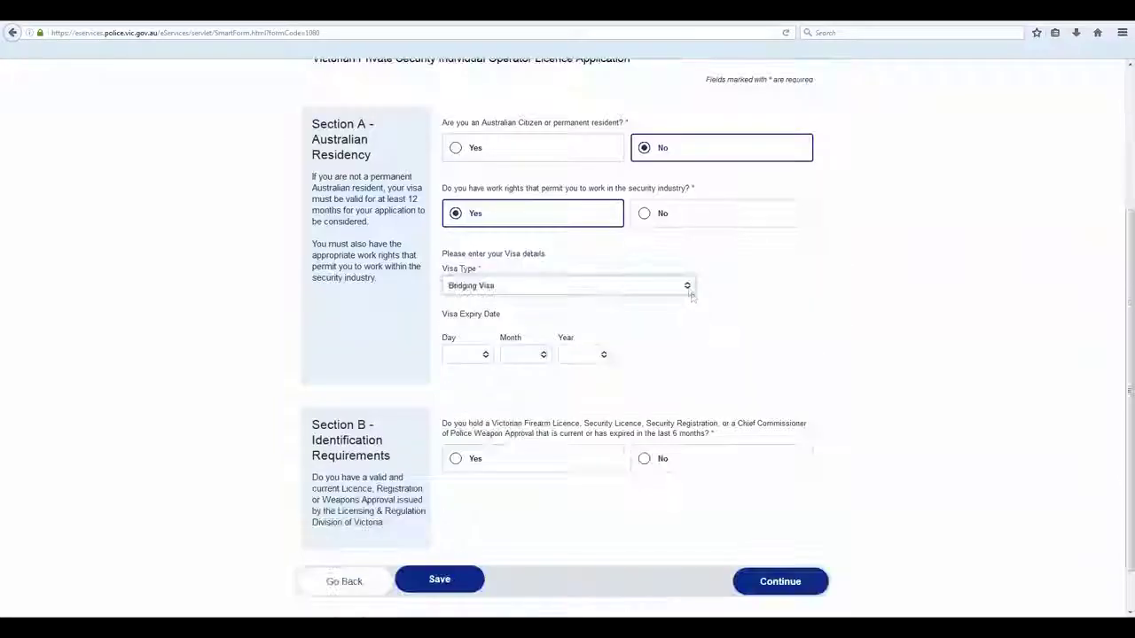
click(687, 291)
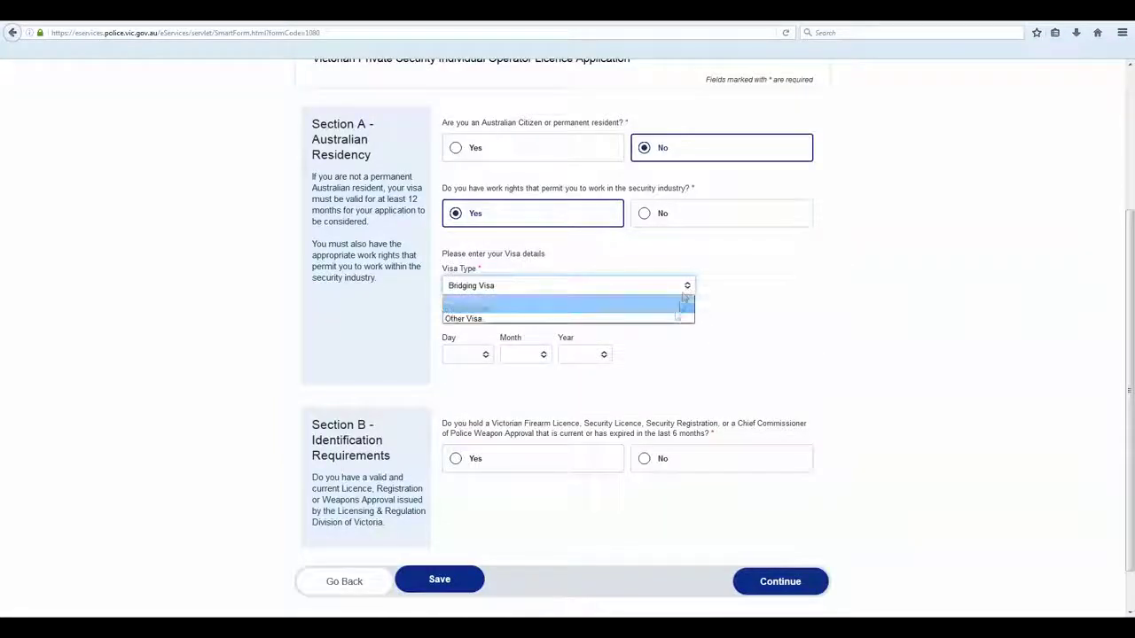
click(676, 319)
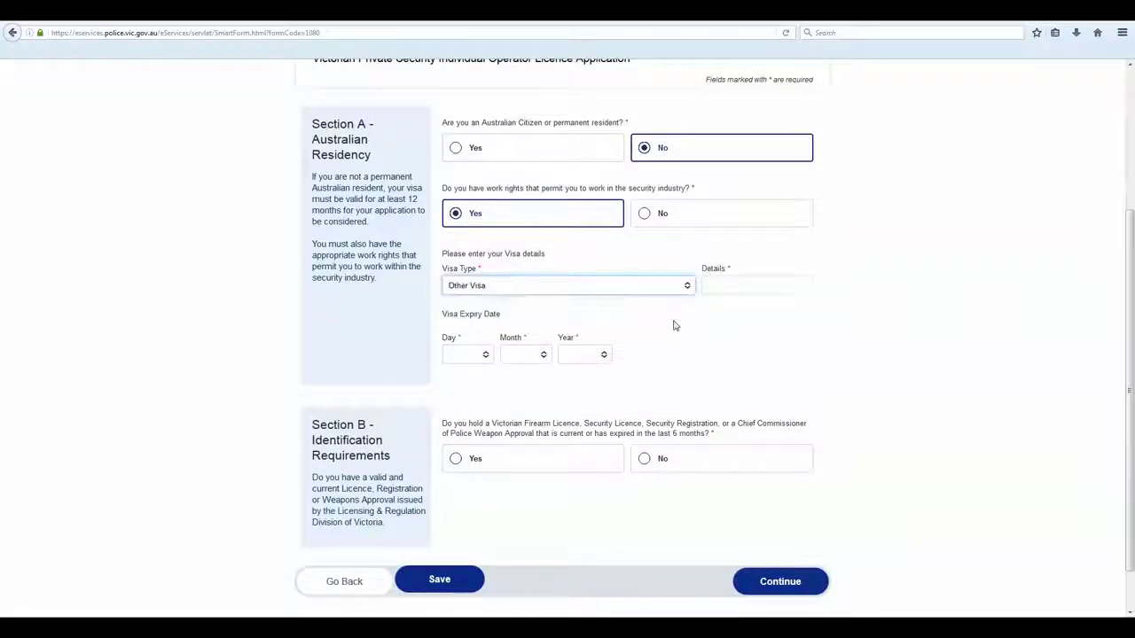
Enter visa details 457 expiring 1 Jan 2018 and answer No to holding a Victorian licence
click(736, 285)
text(457)
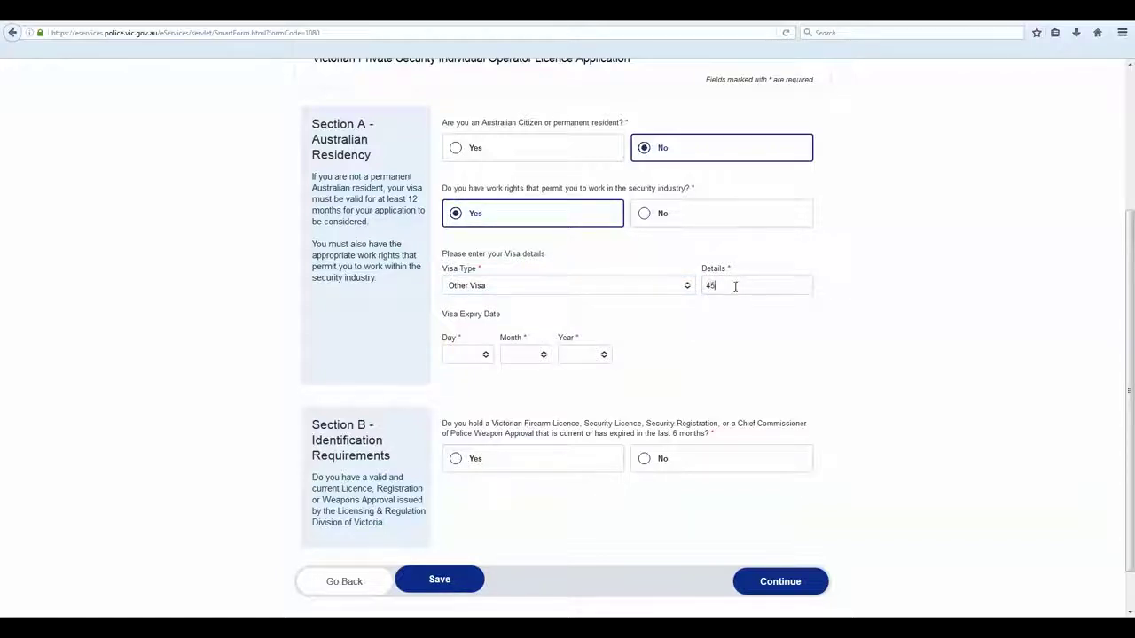
click(490, 355)
click(479, 373)
click(532, 356)
click(519, 371)
click(594, 355)
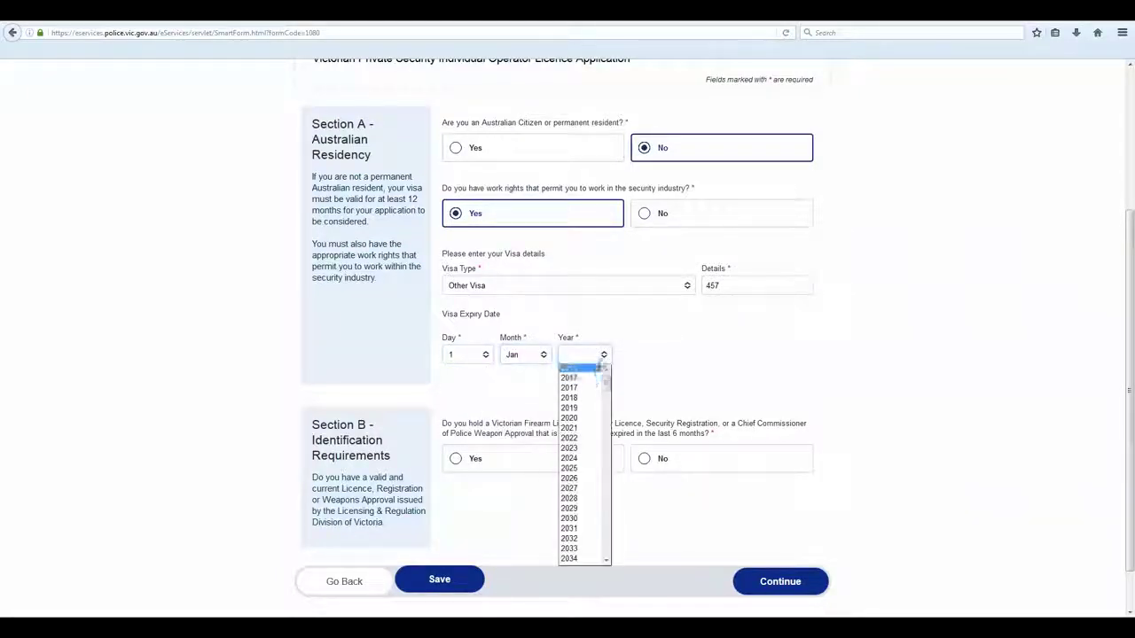
click(572, 397)
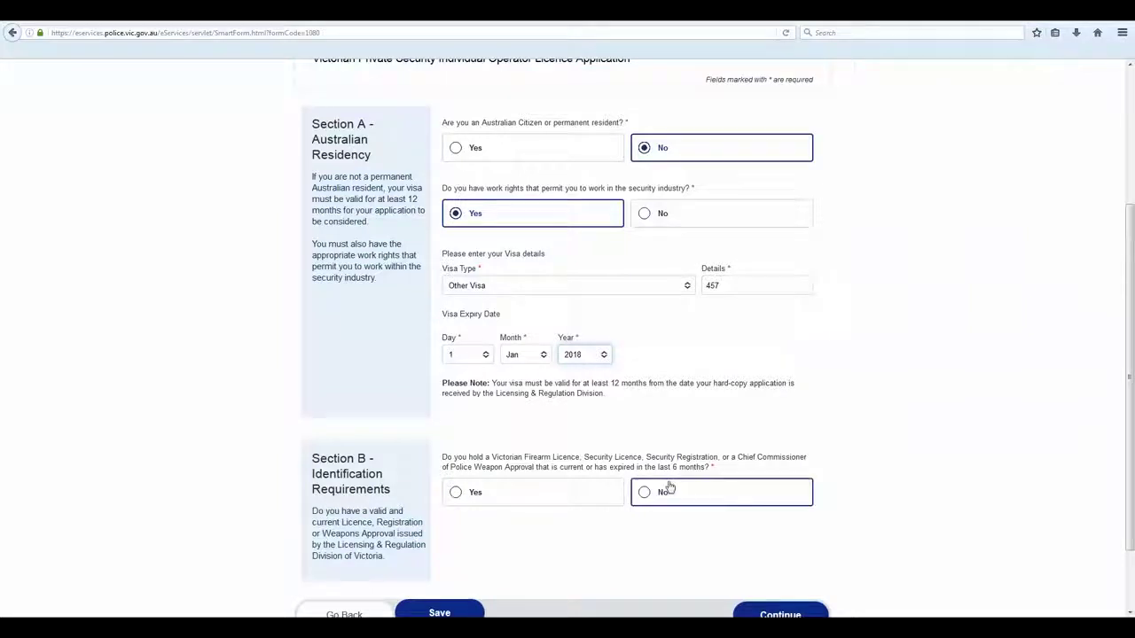
click(783, 495)
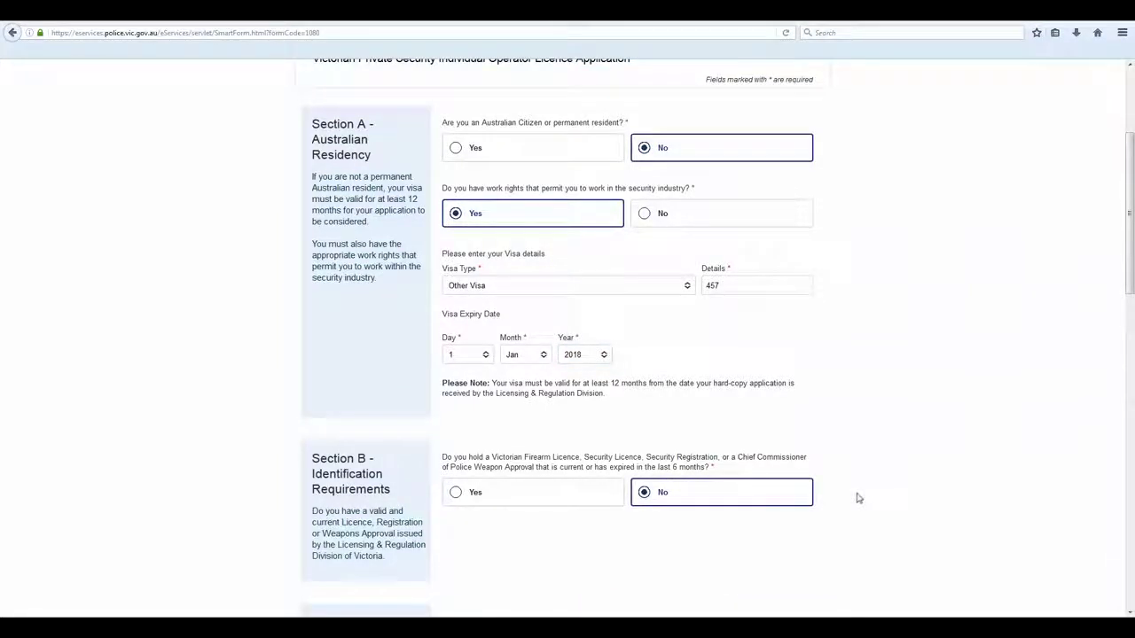
Choose Full Birth Certificate as the primary identification document
scroll(855, 499, down, 3)
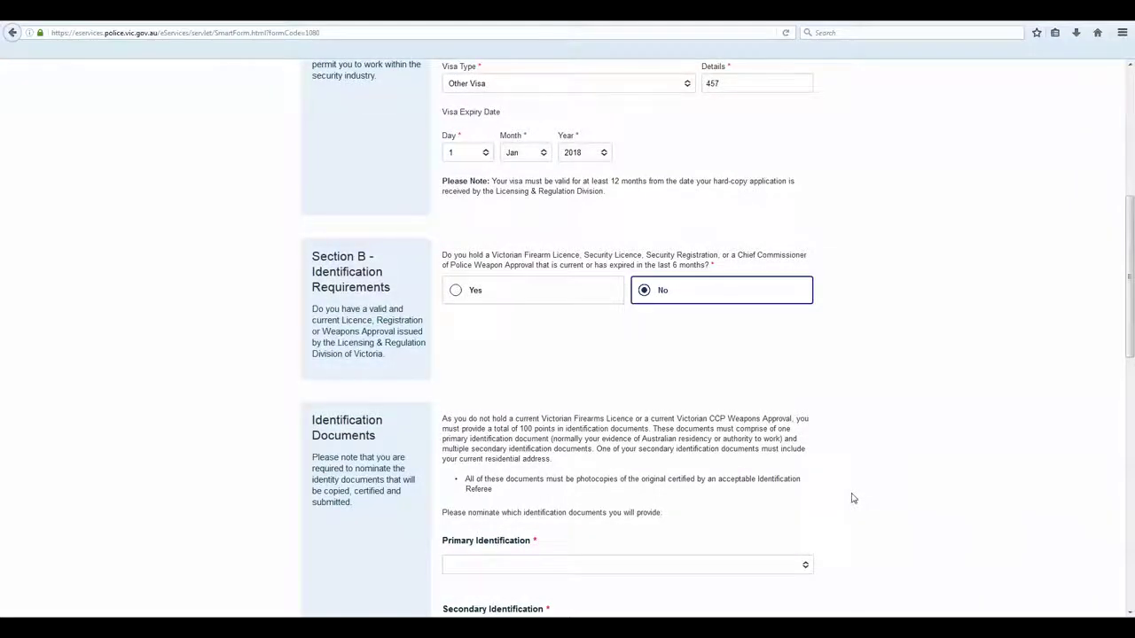
scroll(852, 499, down, 1)
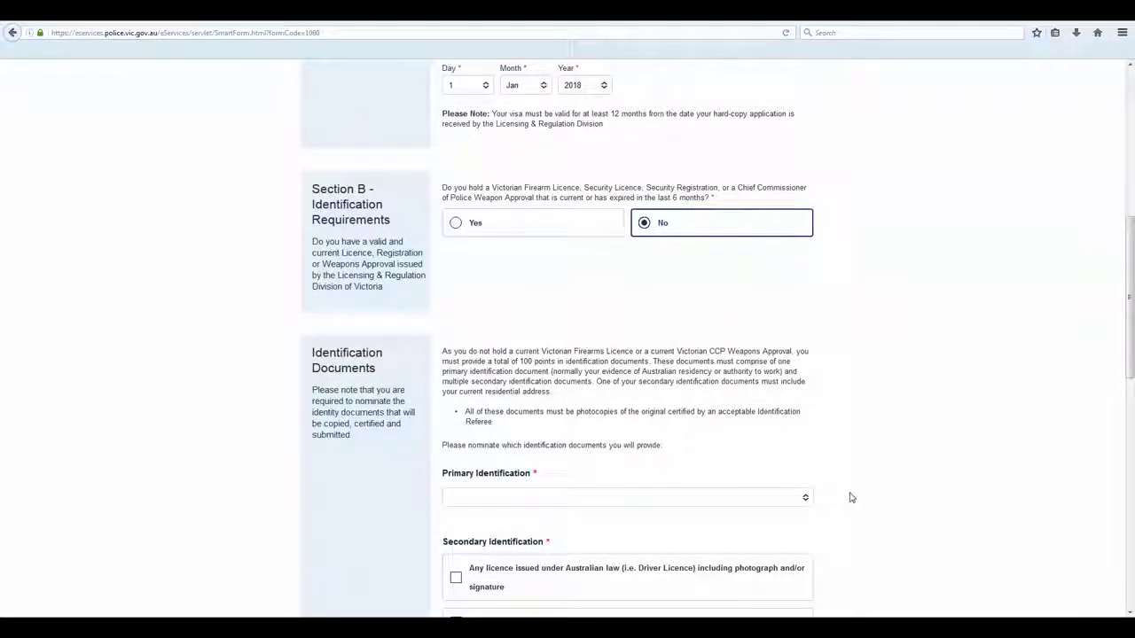
scroll(847, 489, down, 1)
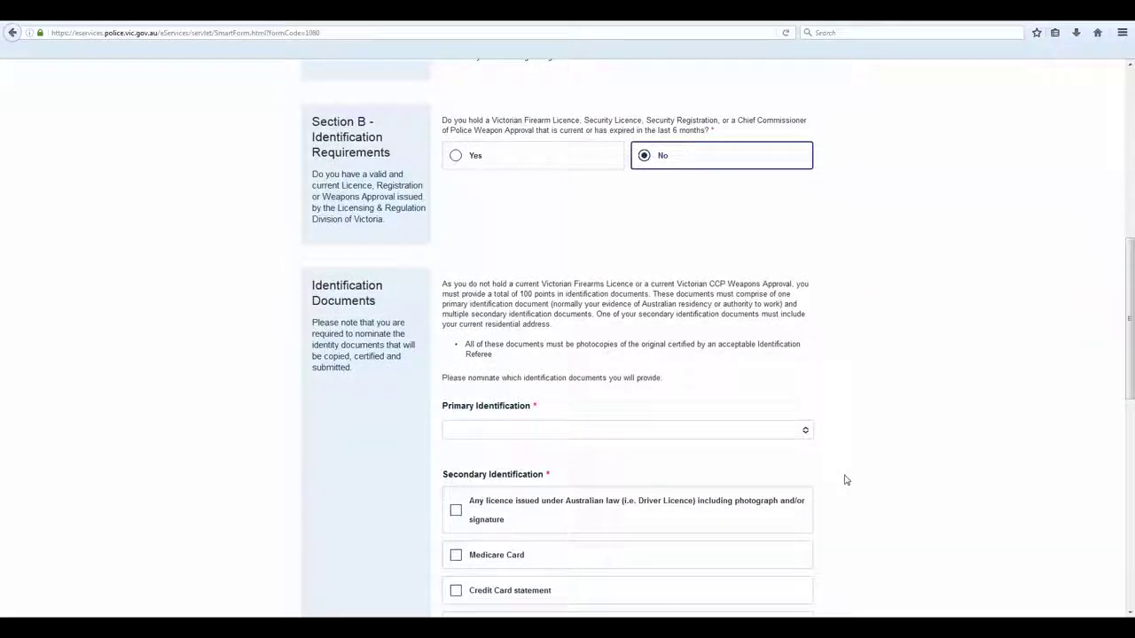
scroll(845, 479, down, 1)
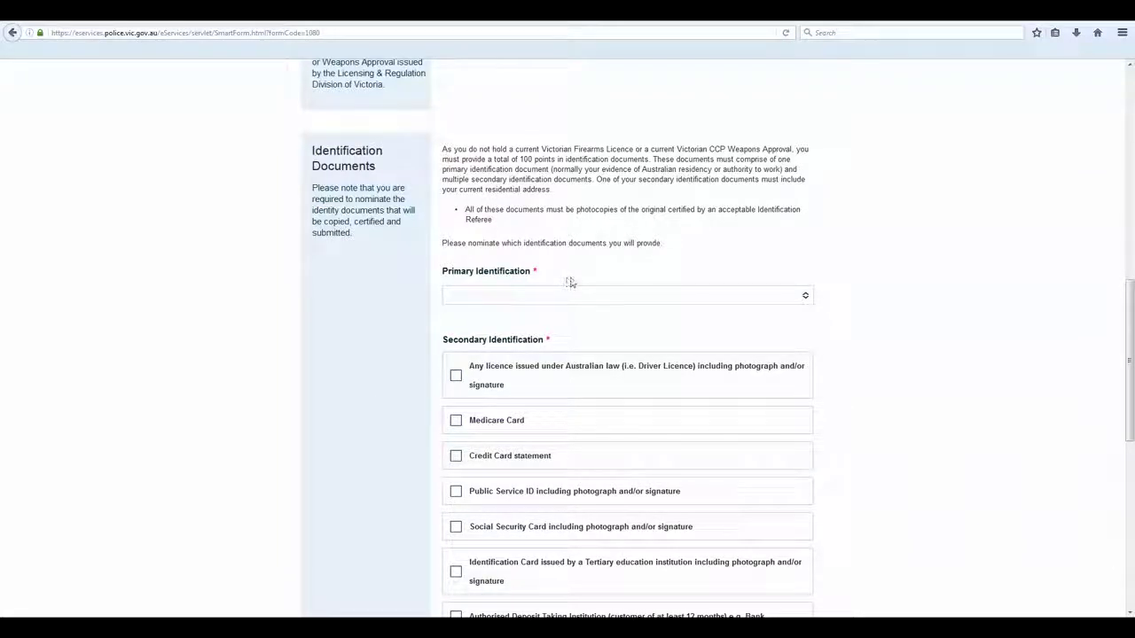
scroll(867, 321, down, 3)
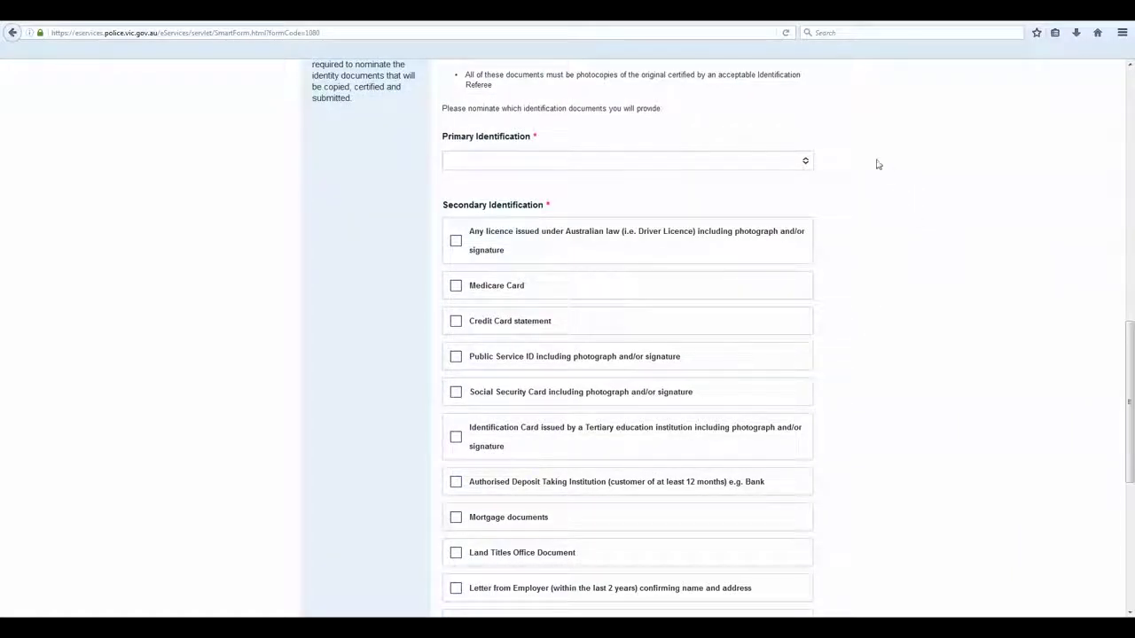
click(805, 160)
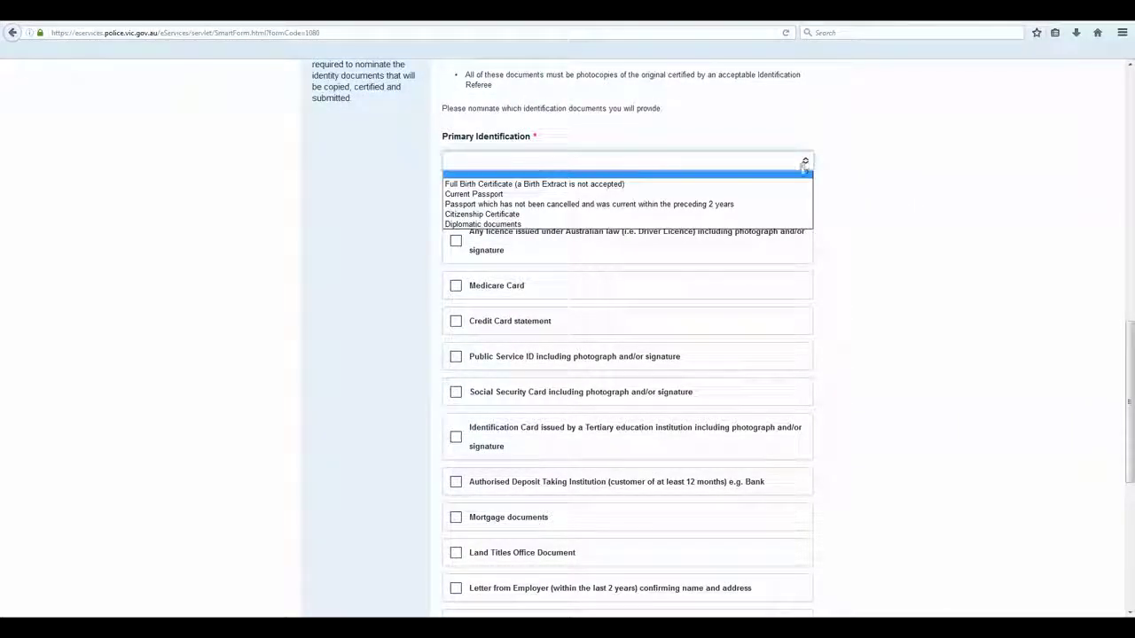
click(798, 184)
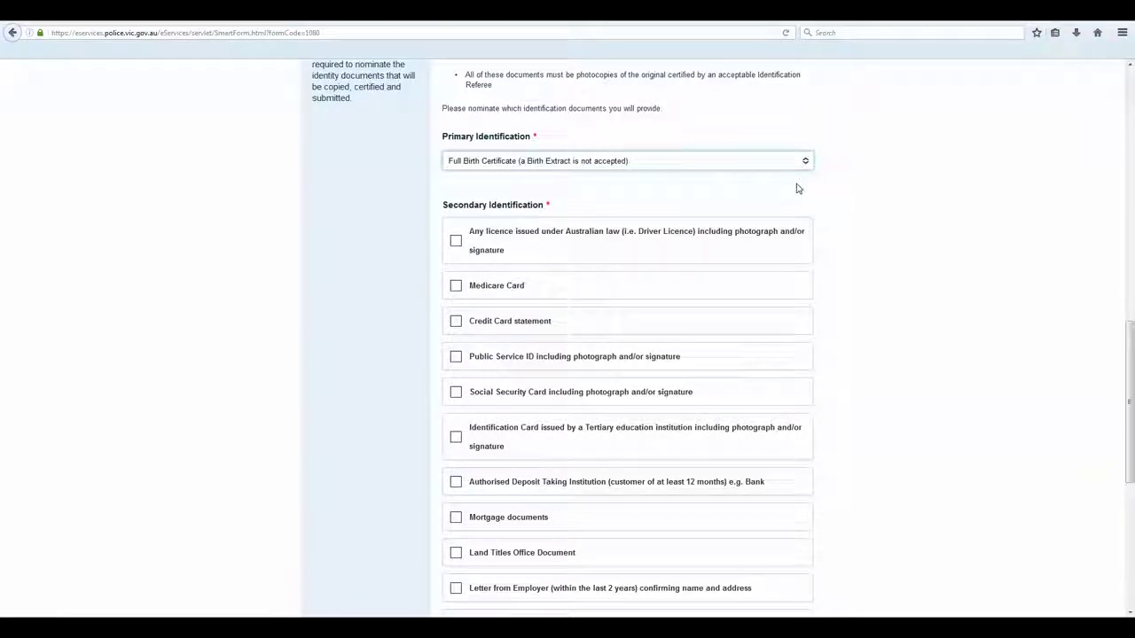
Tick Credit Card statement and Public Service ID as secondary identification
scroll(913, 408, down, 1)
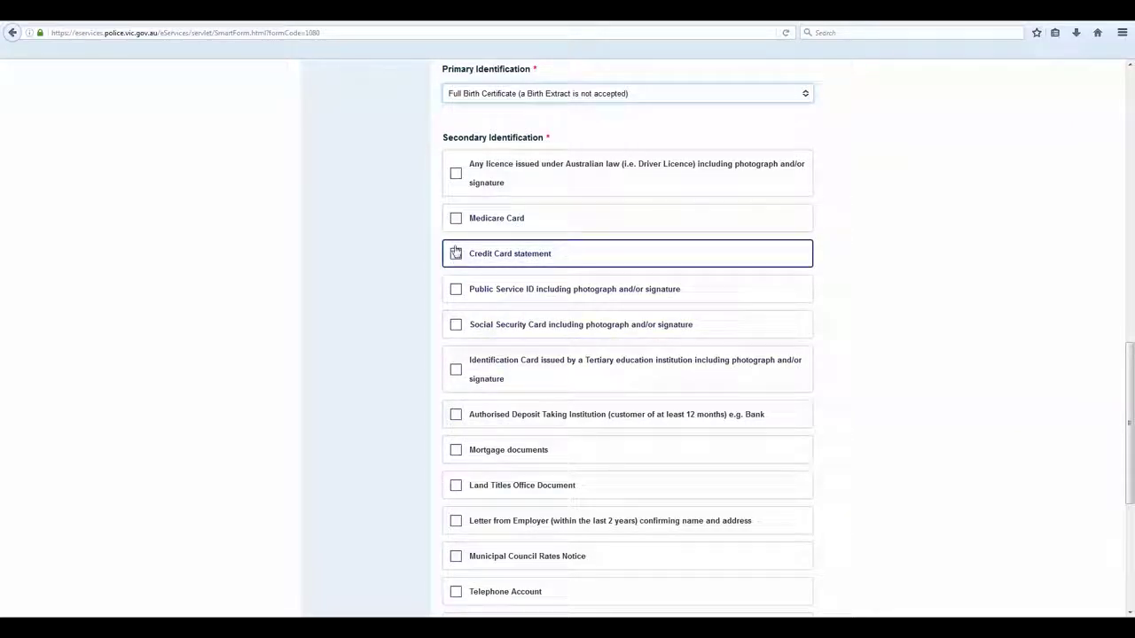
click(456, 257)
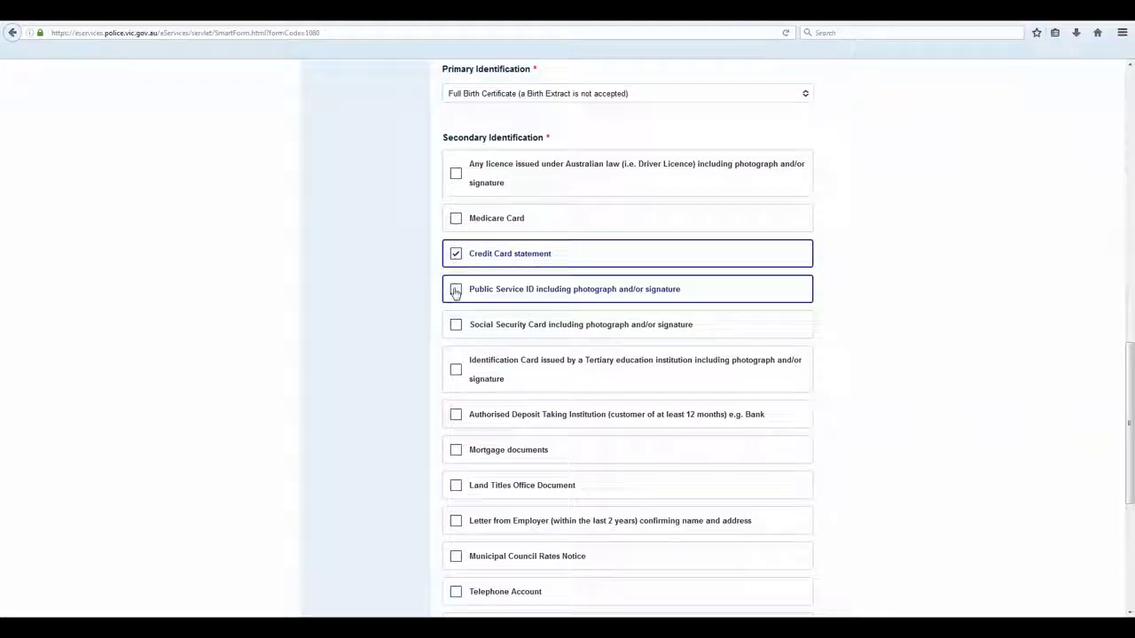
click(456, 293)
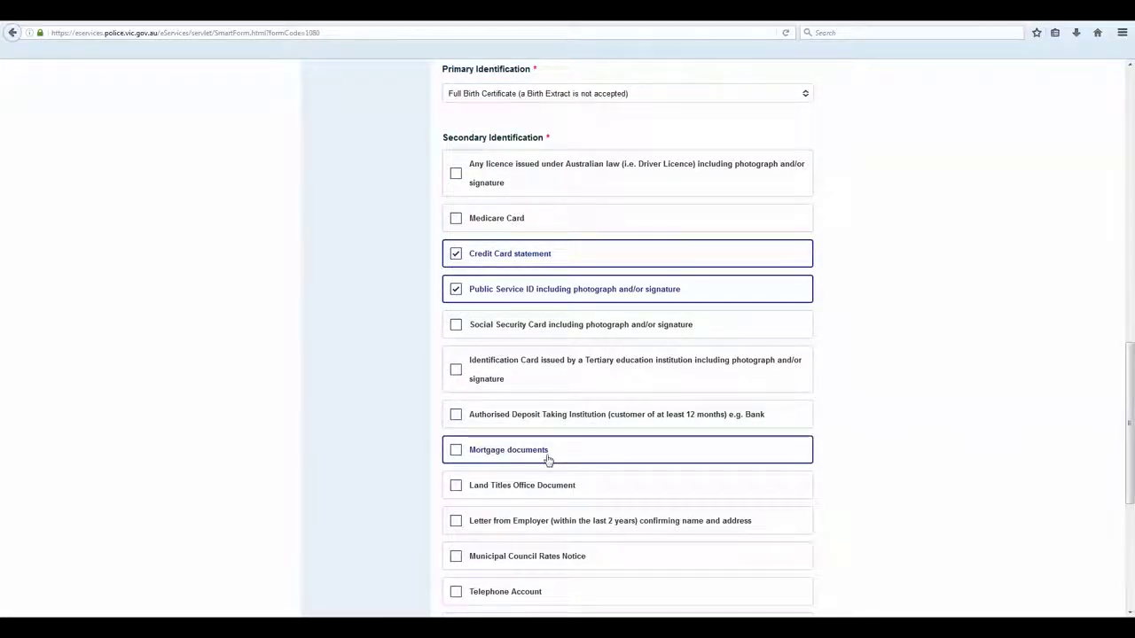
scroll(547, 456, down, 2)
scroll(545, 467, down, 2)
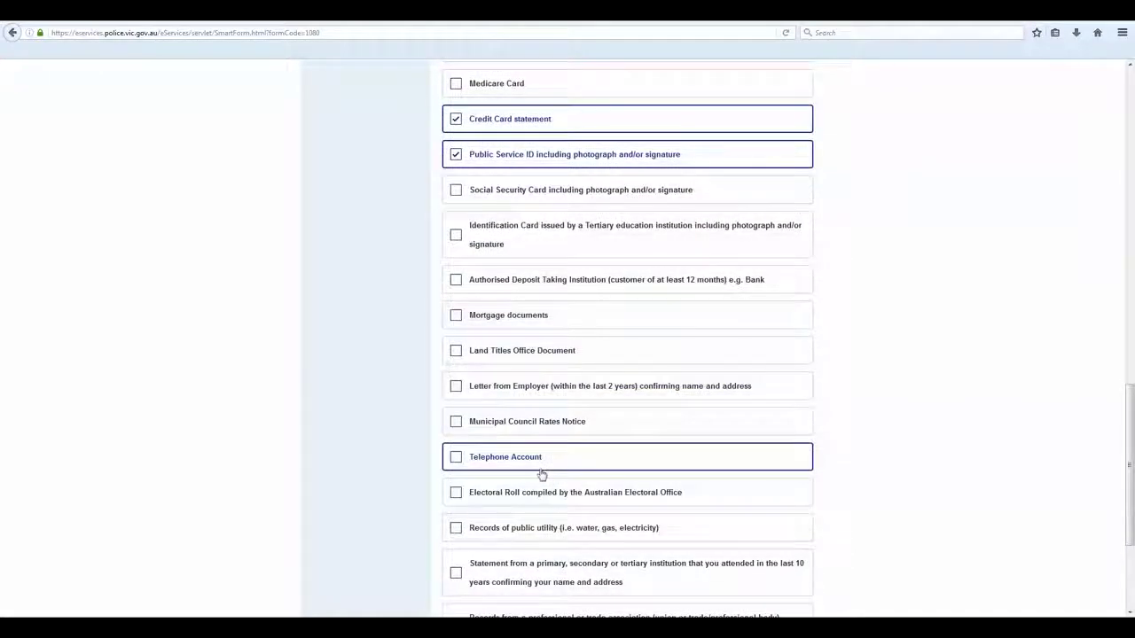
scroll(541, 475, down, 4)
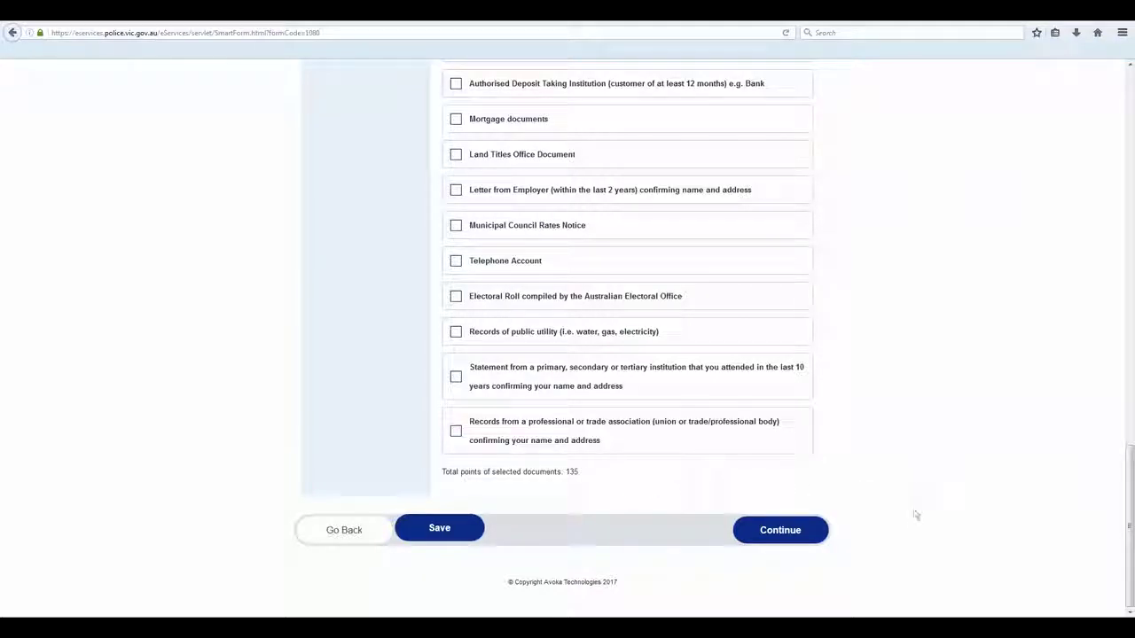
Tick the true-and-correct and paper-copy acknowledgements on Part 8 and submit the application
click(806, 534)
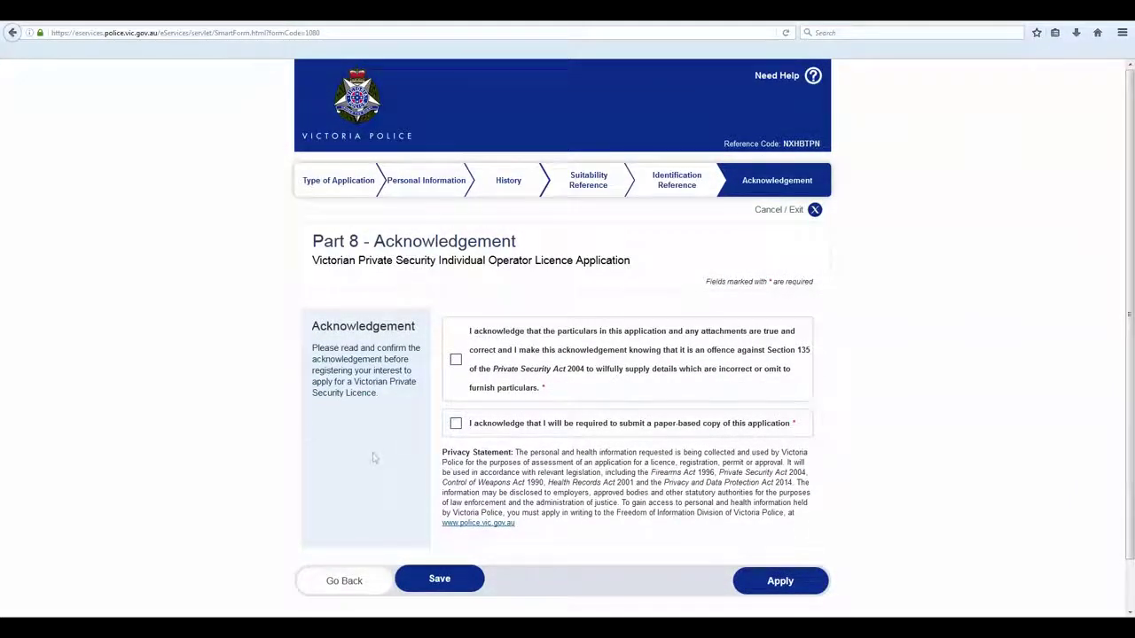
click(454, 391)
click(456, 423)
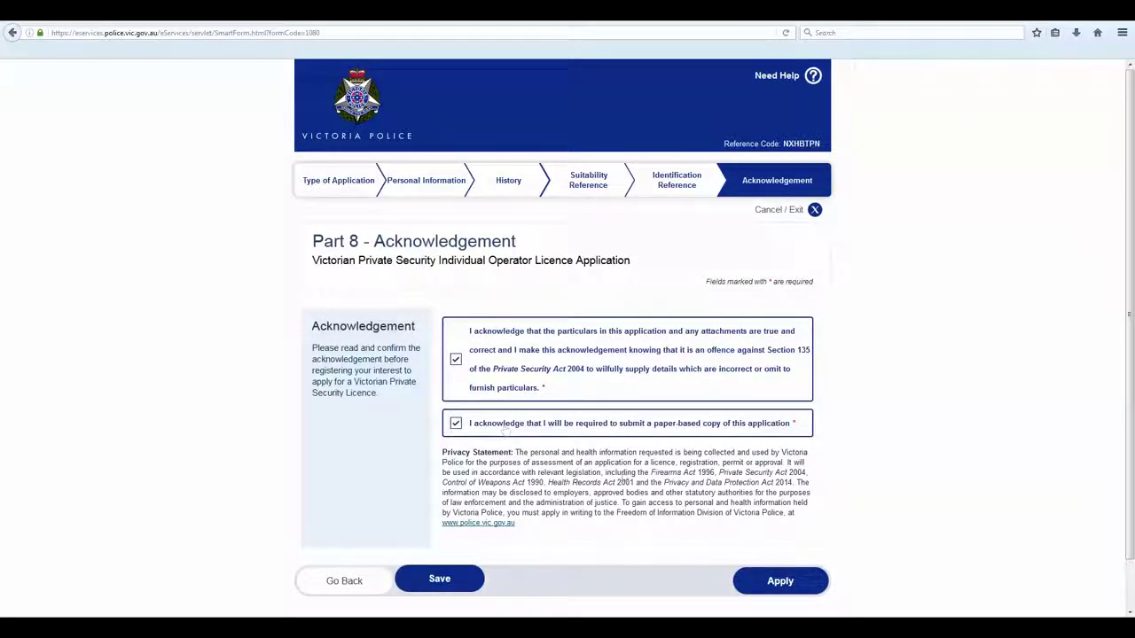
click(767, 582)
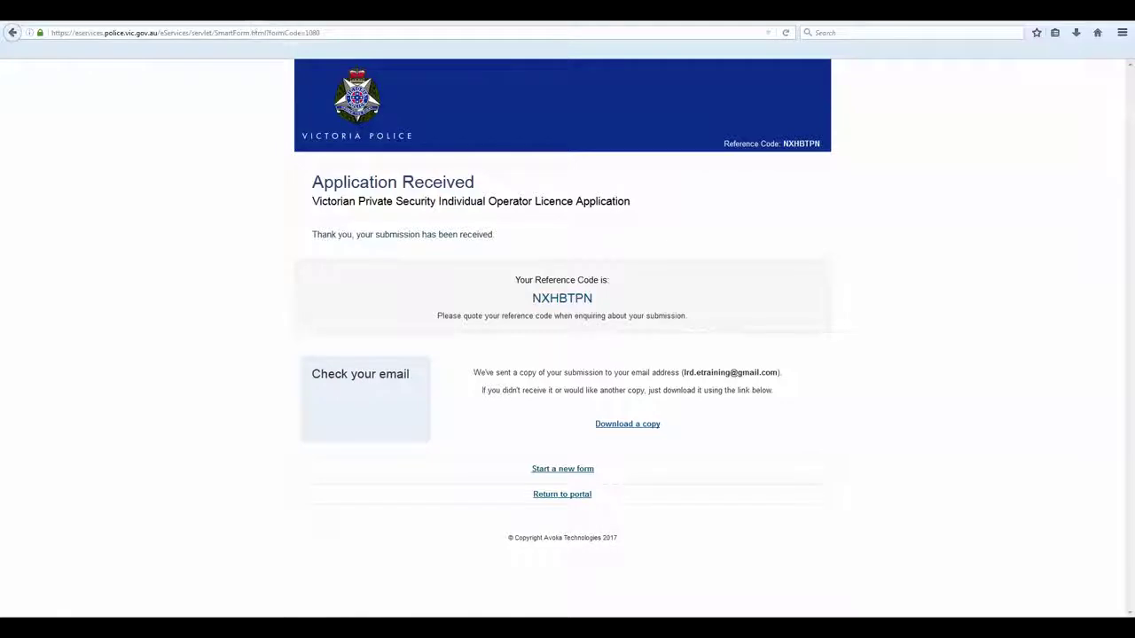
click(302, 10)
click(34, 161)
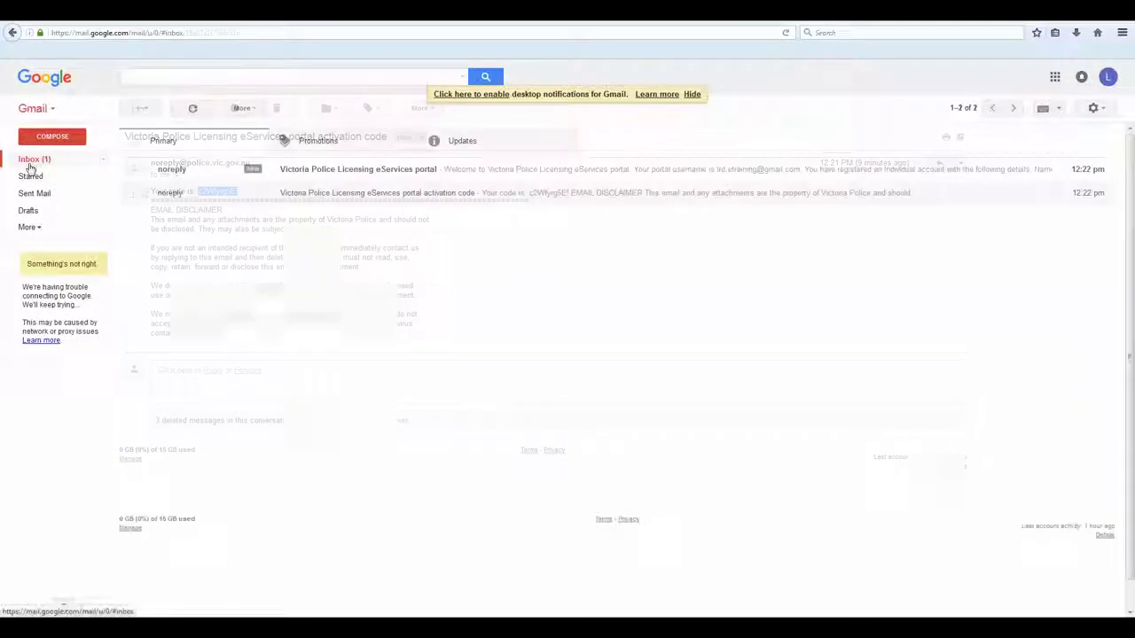
click(353, 170)
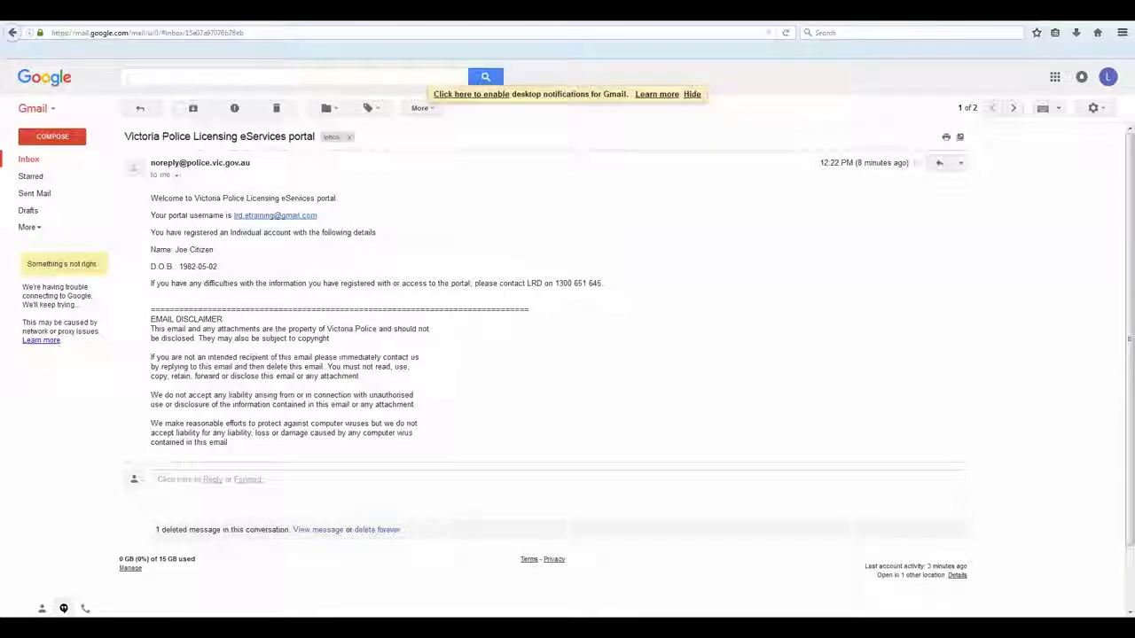
click(235, 10)
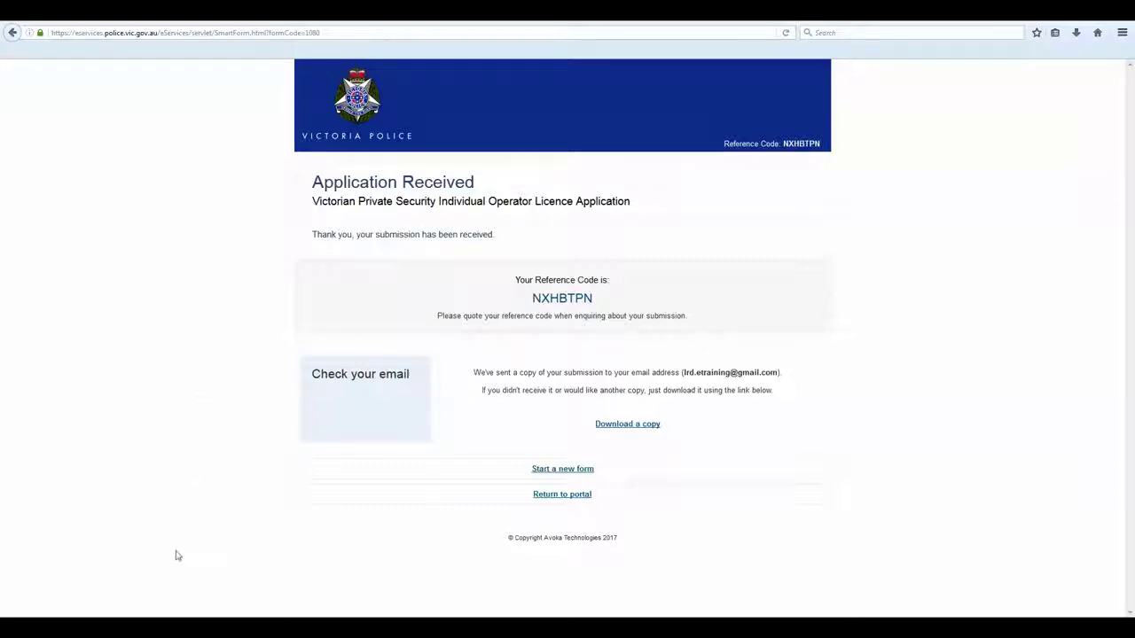
Return to the portal home page and log out through the Profile menu
click(578, 494)
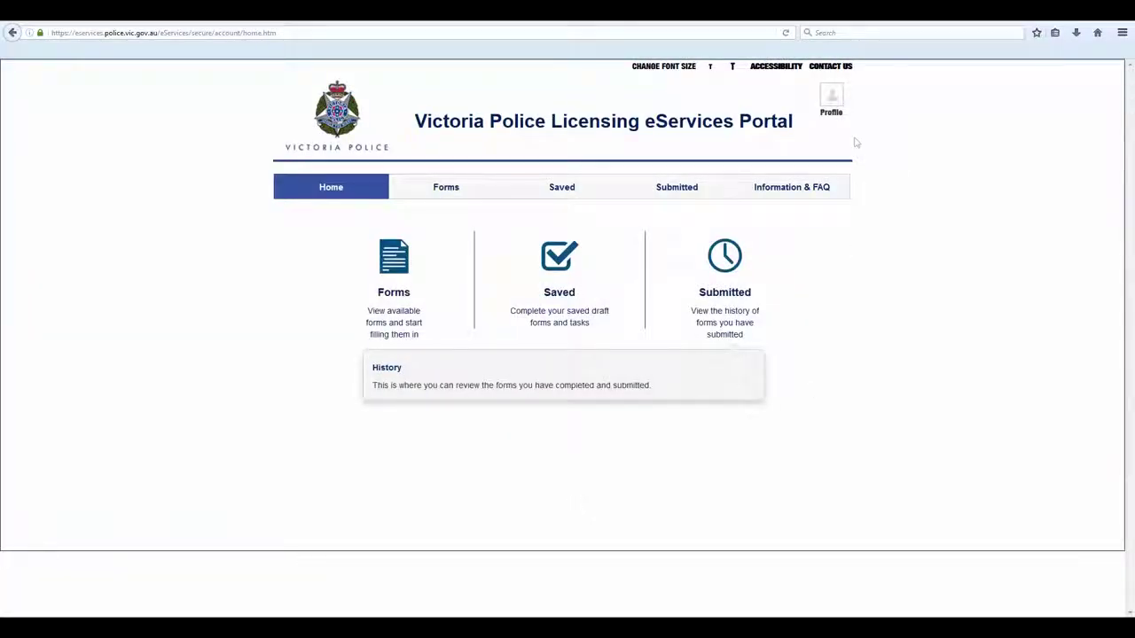
click(832, 95)
click(812, 195)
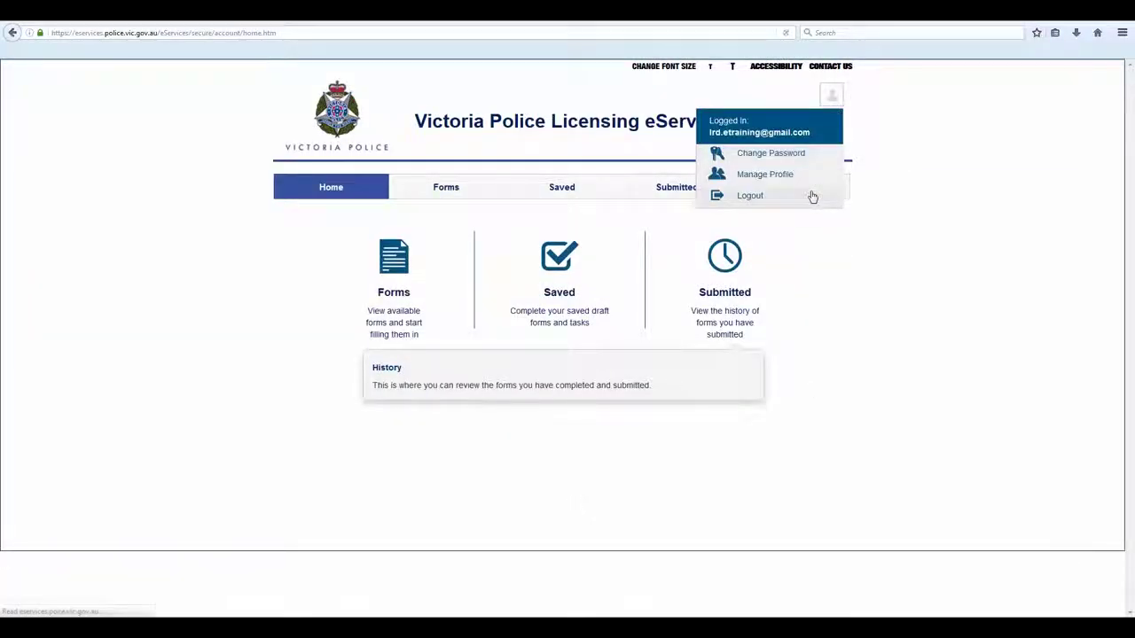